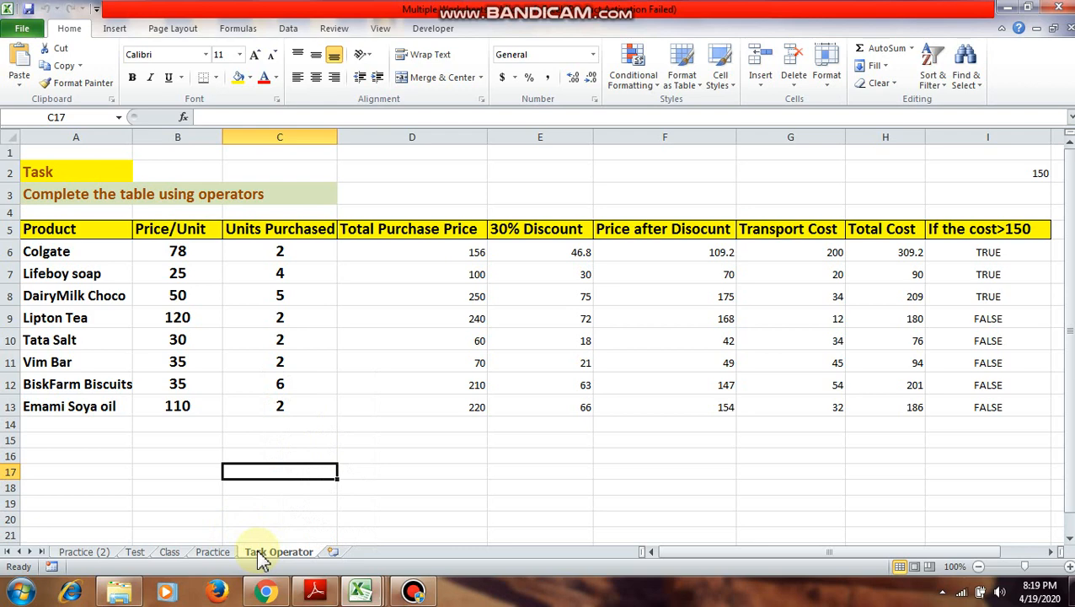
Protect the Task Operator sheet with a password, keeping the default permissions for selecting locked and unlocked cells, and re-enter the password to confirm.
{"action": "right_click", "coordinate": [261, 559]}
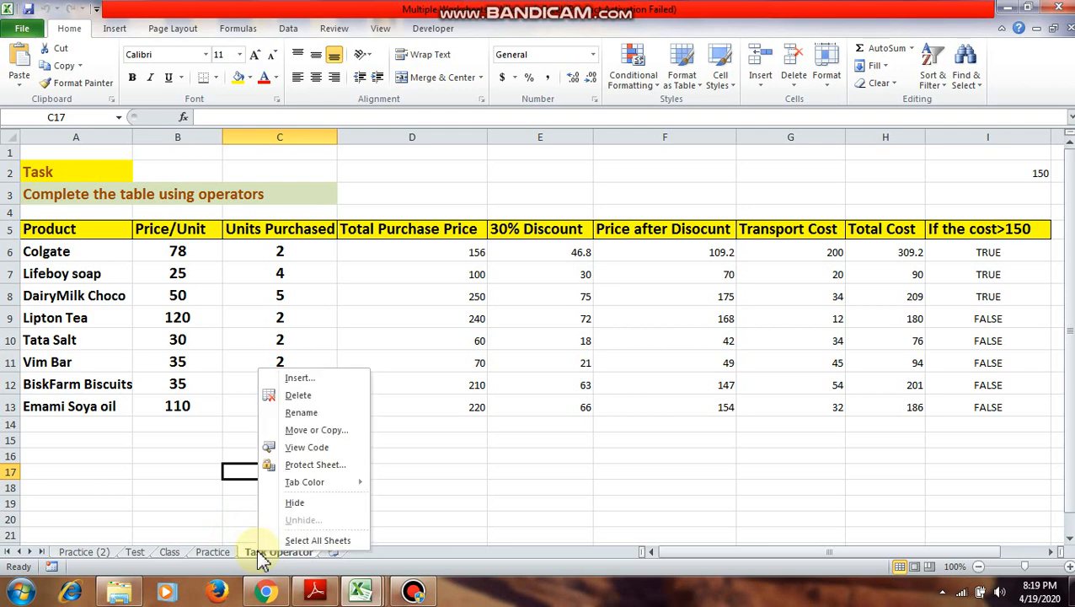
{"action": "left_click", "coordinate": [316, 465]}
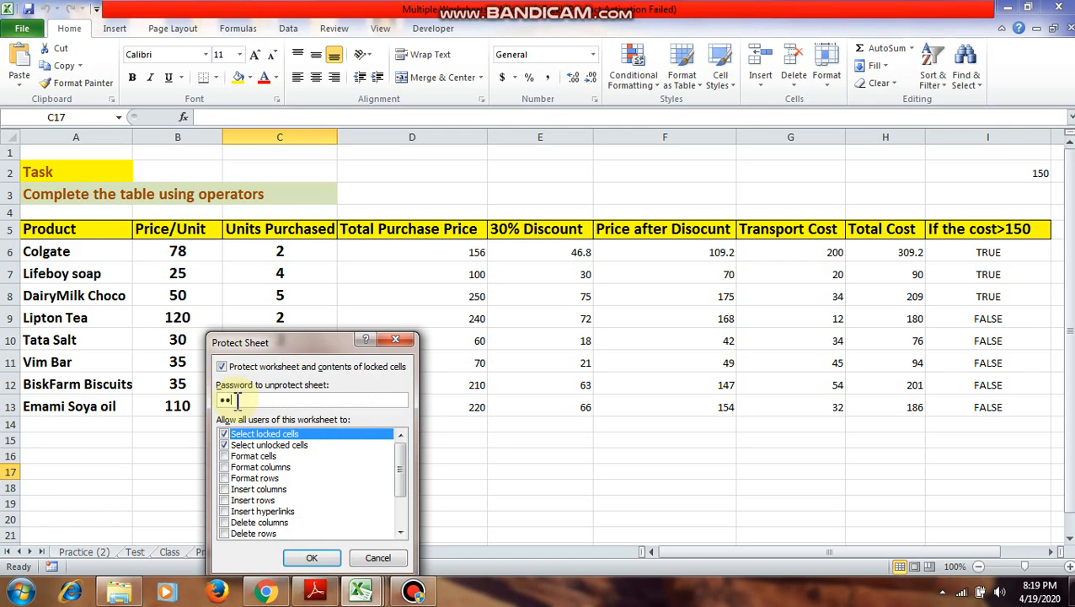
{"action": "left_click", "coordinate": [312, 558]}
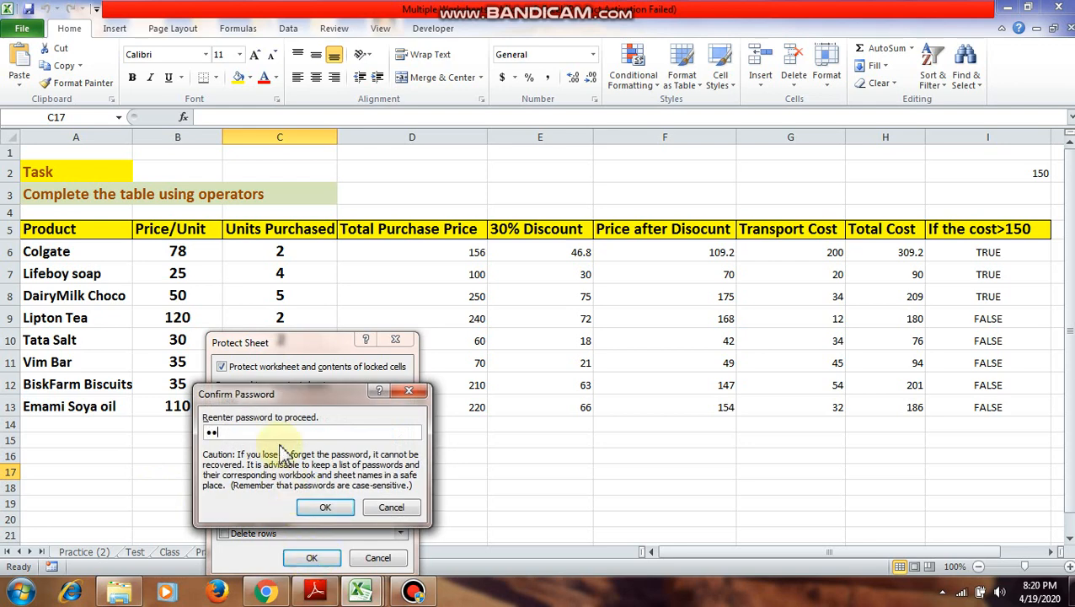
{"action": "left_click", "coordinate": [318, 505]}
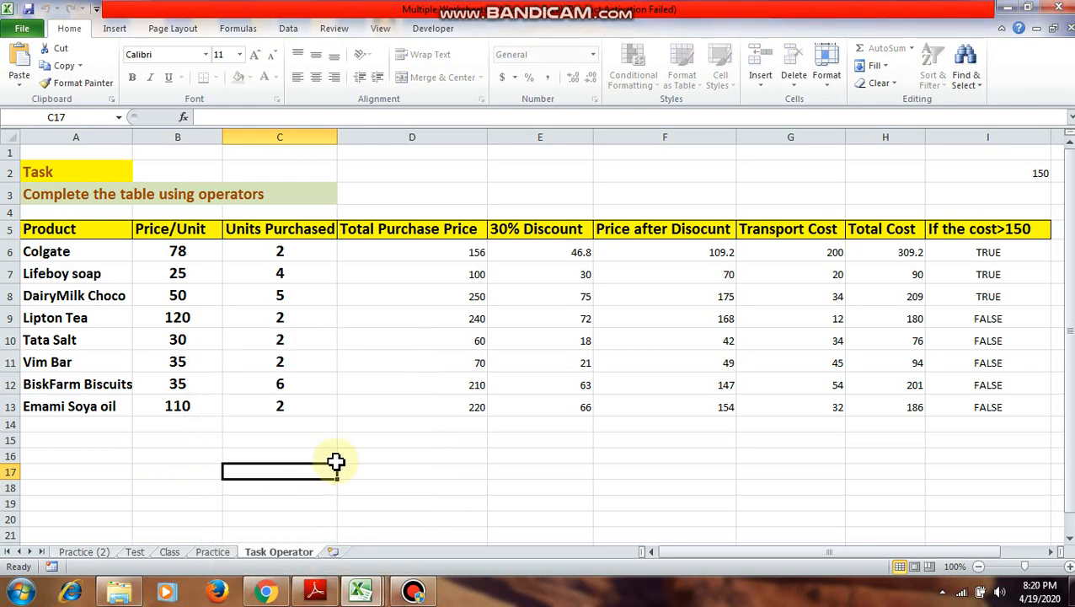
{"action": "left_click", "coordinate": [348, 456]}
{"action": "left_click", "coordinate": [271, 461]}
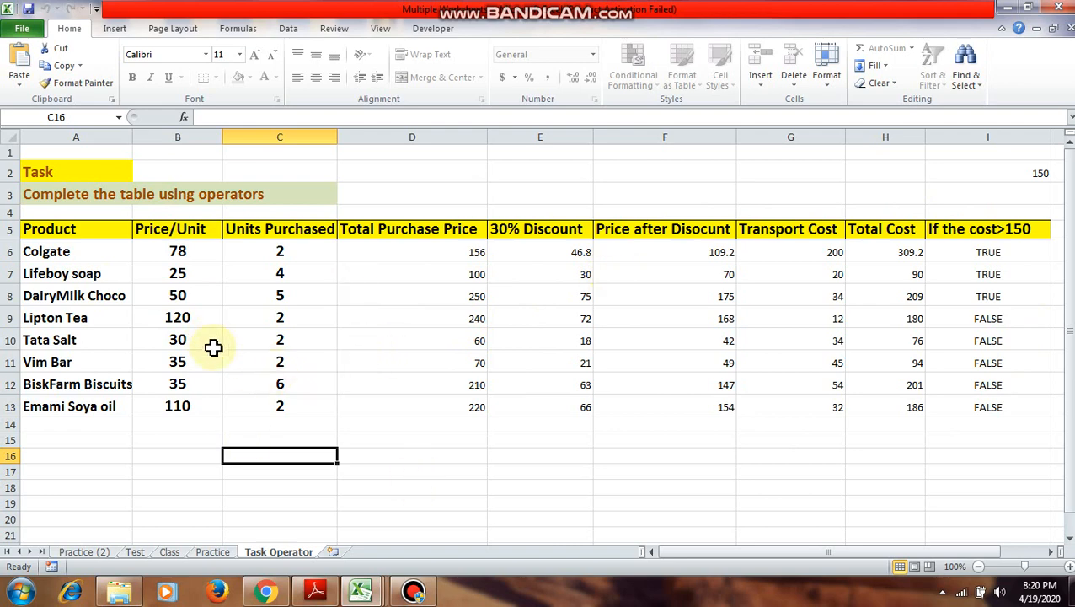
Test the sheet protection by trying to delete the BiskFarm Biscuits units purchased and the Lifeboy soap product name.
{"action": "left_click", "coordinate": [282, 386]}
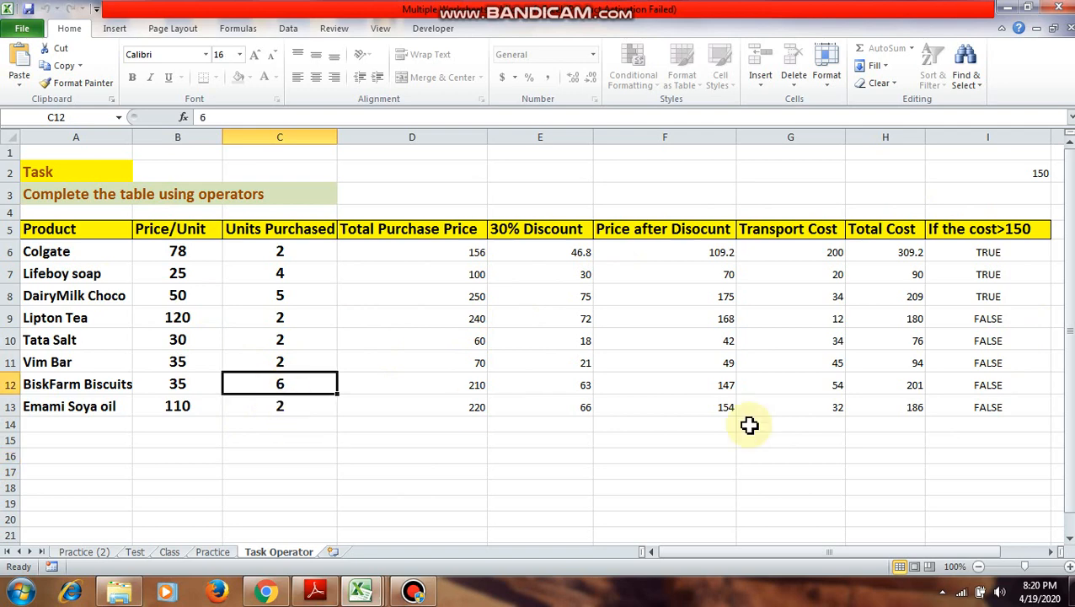
{"action": "key", "text": "Delete"}
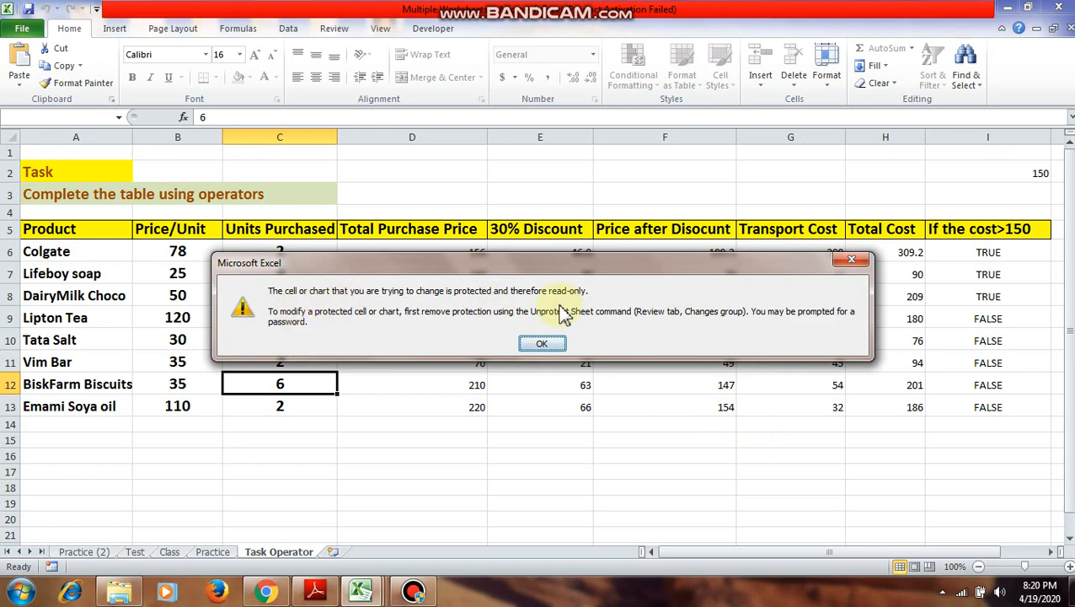
{"action": "left_click", "coordinate": [544, 344]}
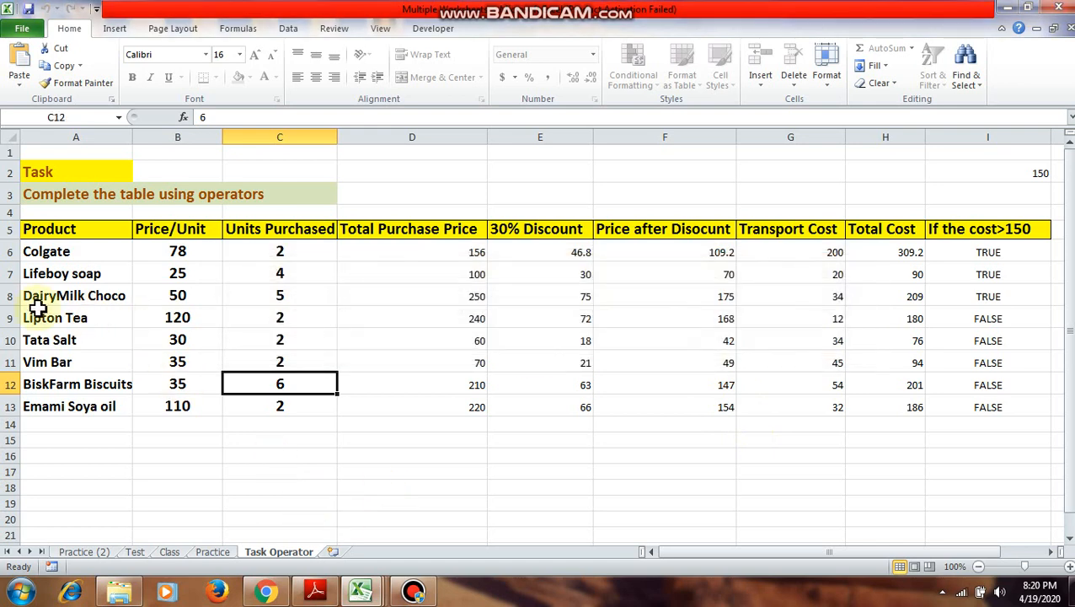
{"action": "left_click", "coordinate": [47, 273]}
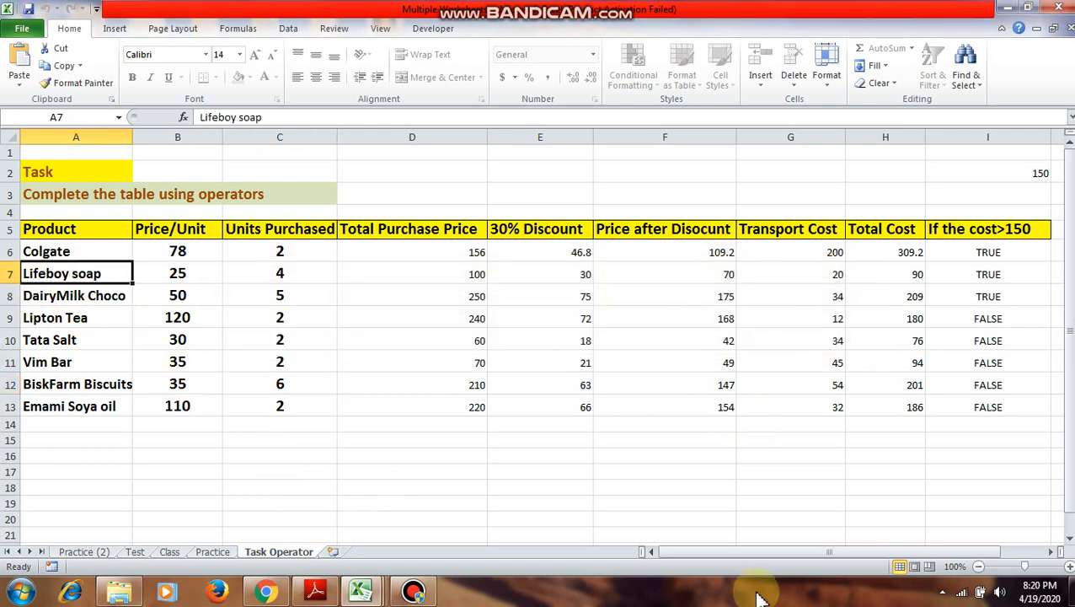
{"action": "key", "text": "Delete"}
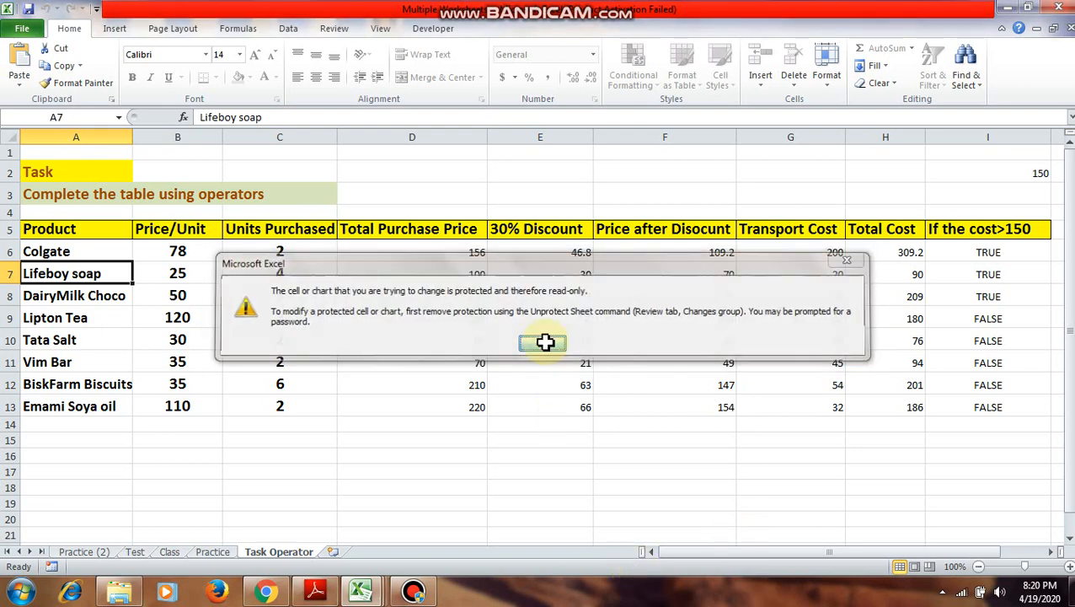
{"action": "left_click", "coordinate": [544, 344]}
{"action": "left_click", "coordinate": [463, 401]}
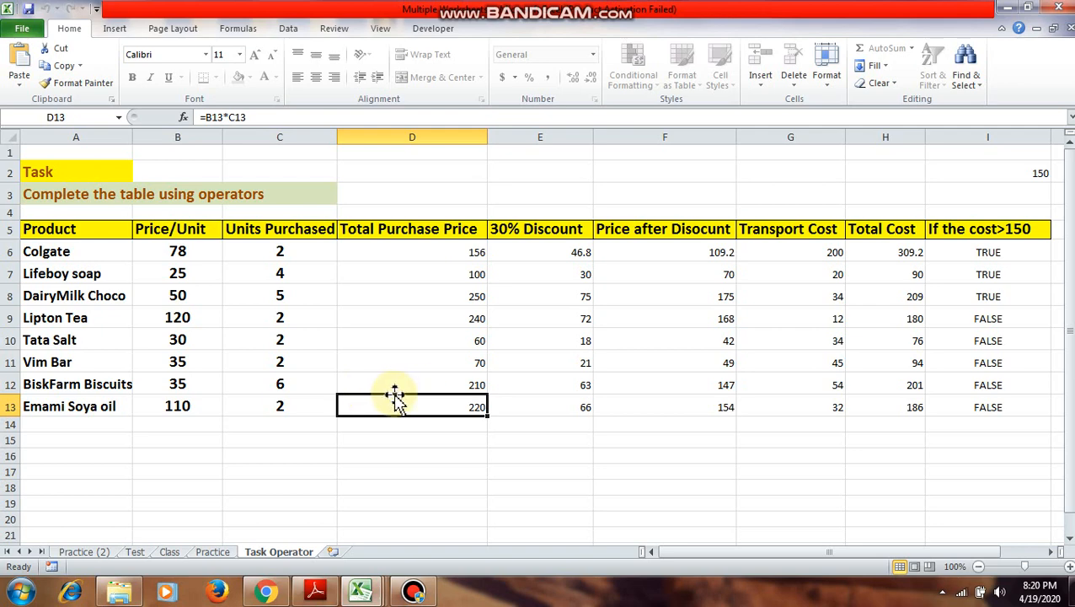
{"action": "left_click", "coordinate": [396, 438]}
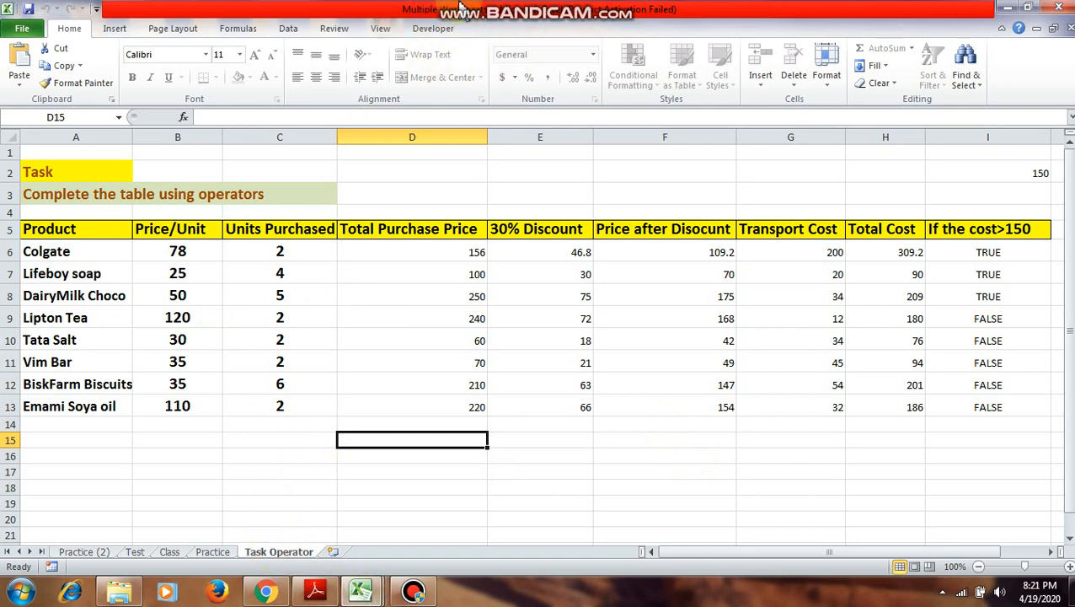
Create a copy of the protected Task Operator sheet in the Class 1.xlsx workbook, placed before the Class Work sheet, and view that workbook.
{"action": "right_click", "coordinate": [273, 559]}
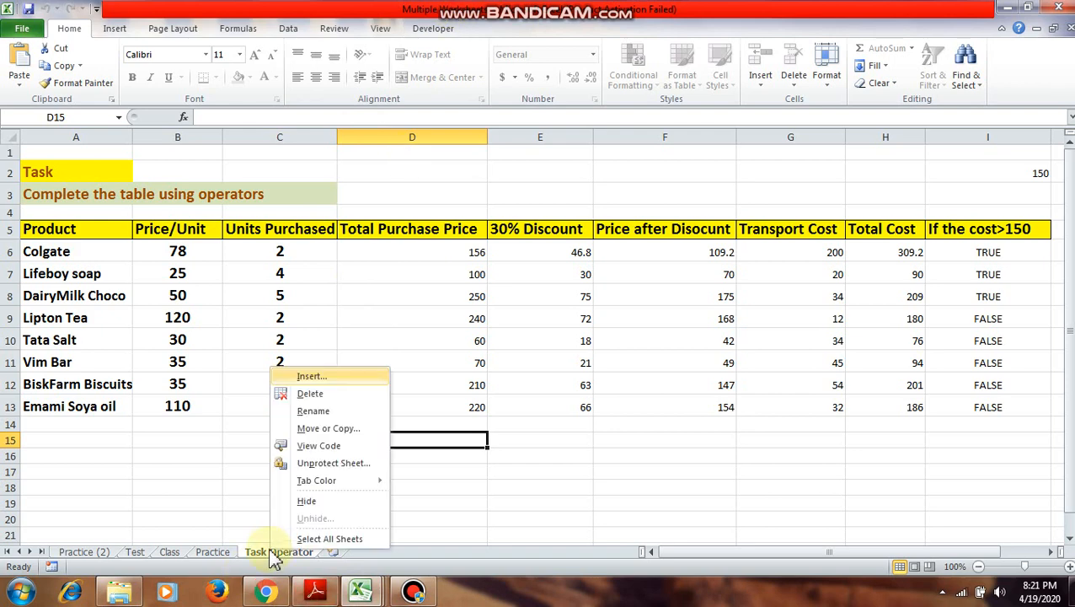
{"action": "left_click", "coordinate": [328, 429]}
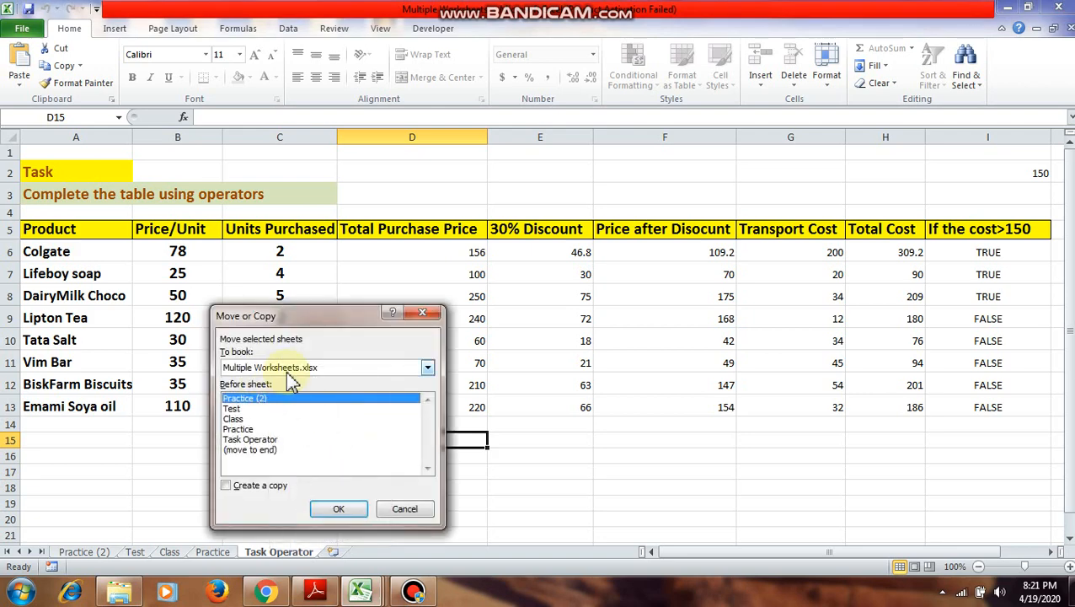
{"action": "left_click", "coordinate": [316, 368]}
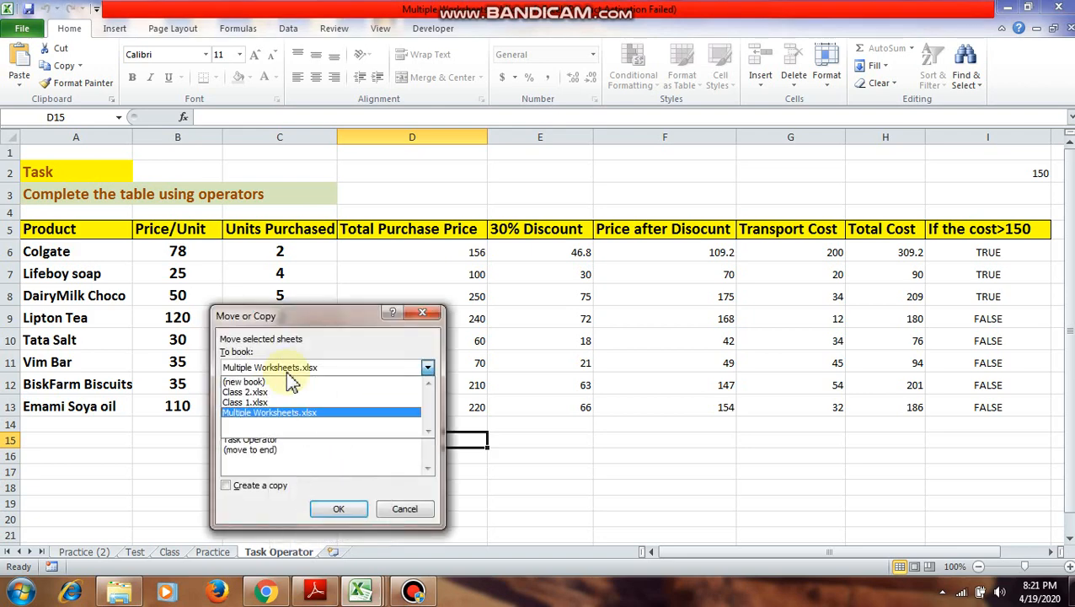
{"action": "left_click", "coordinate": [241, 403]}
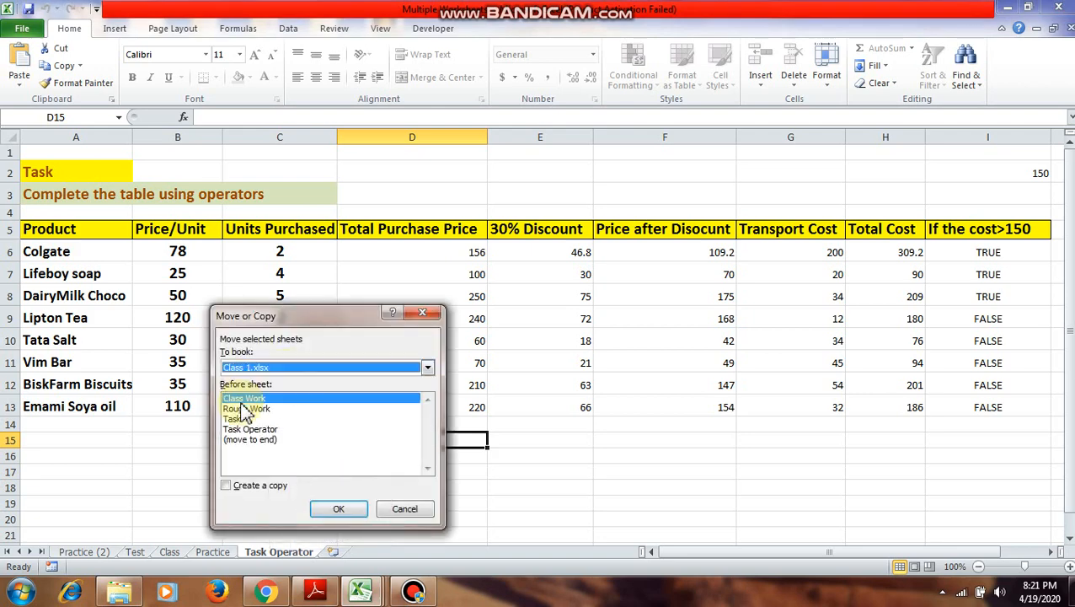
{"action": "left_click", "coordinate": [245, 488]}
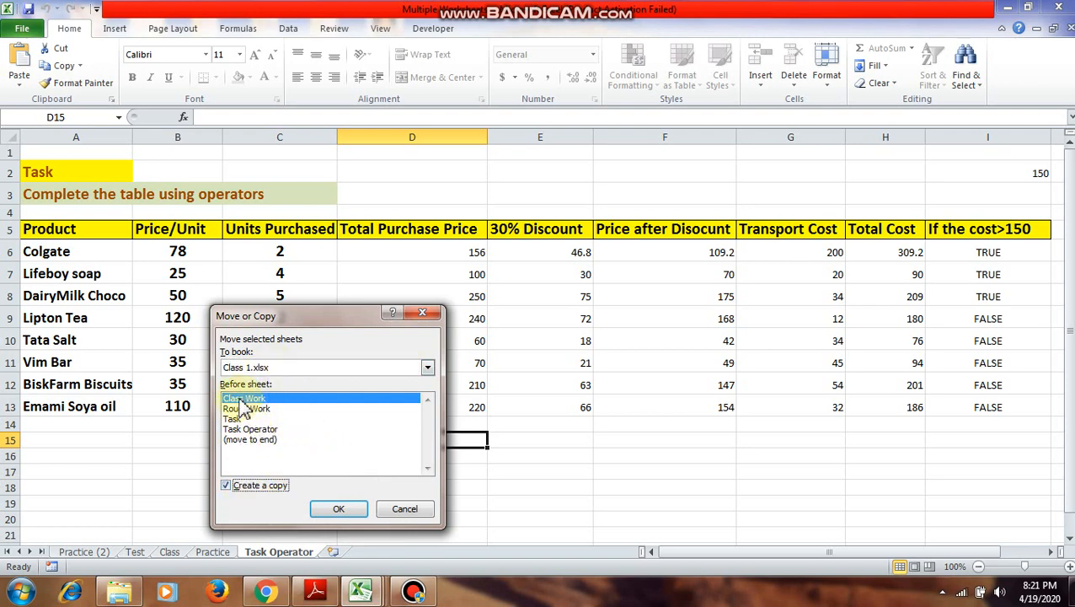
{"action": "left_click", "coordinate": [338, 510]}
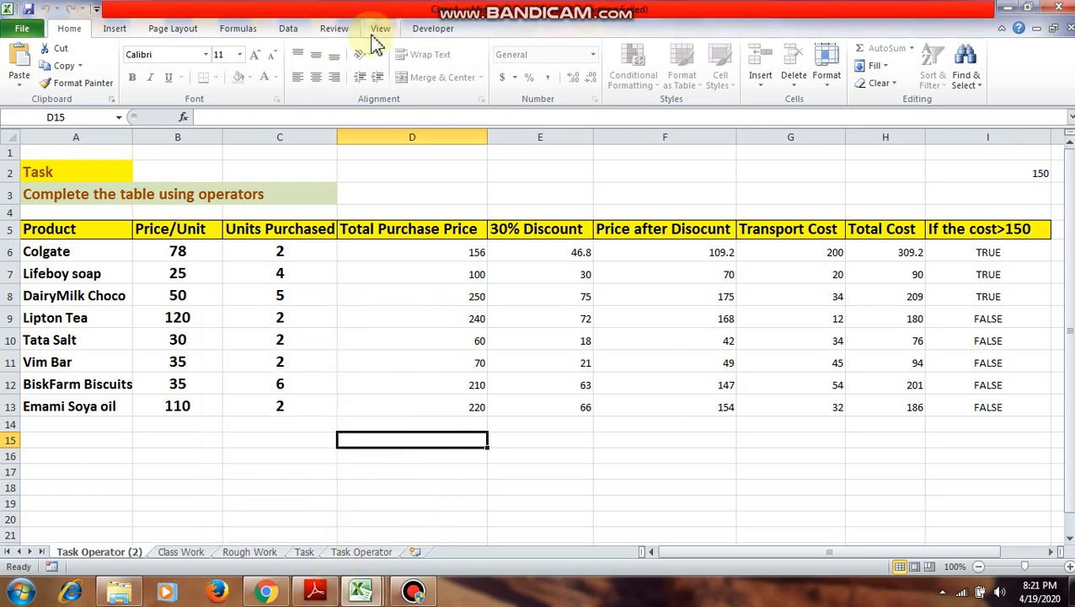
{"action": "mouse_move", "coordinate": [362, 597]}
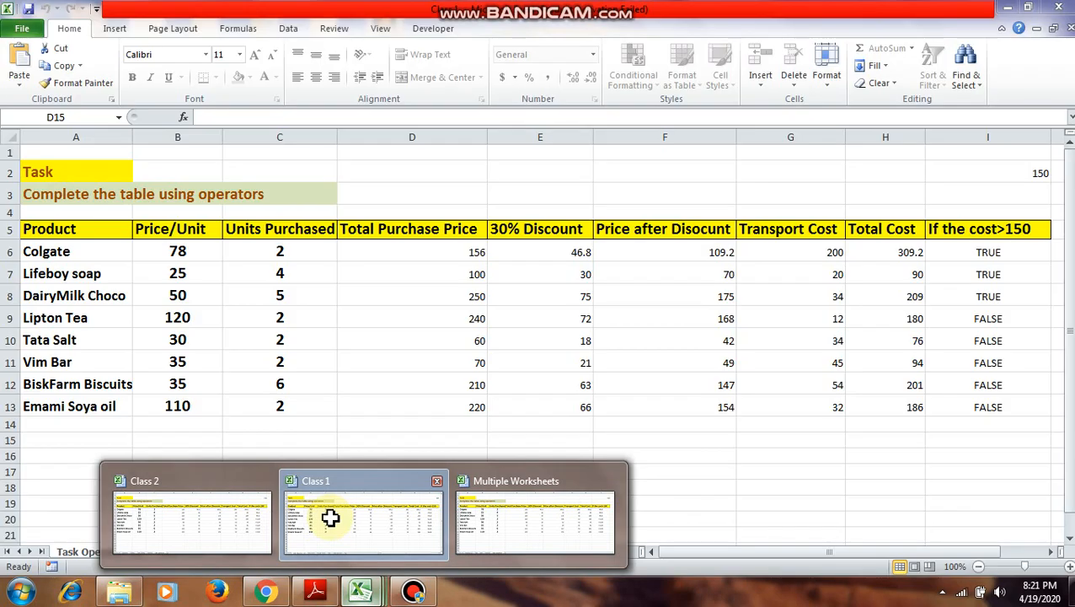
{"action": "left_click", "coordinate": [331, 521]}
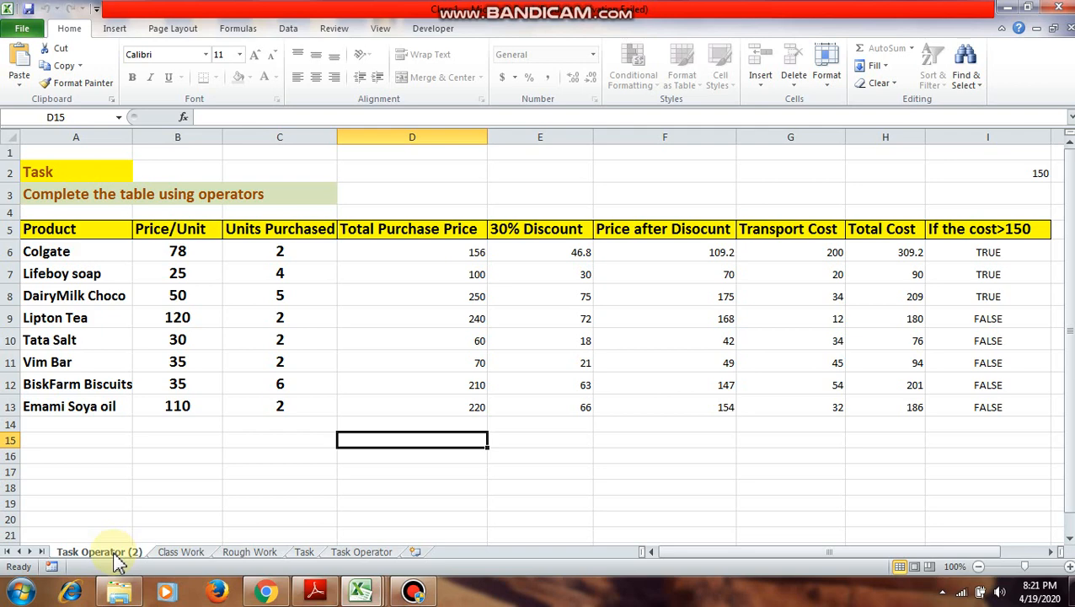
Try to delete the BiskFarm Biscuits unit price on the copied Task Operator (2) sheet to test its protection.
{"action": "left_click", "coordinate": [171, 386]}
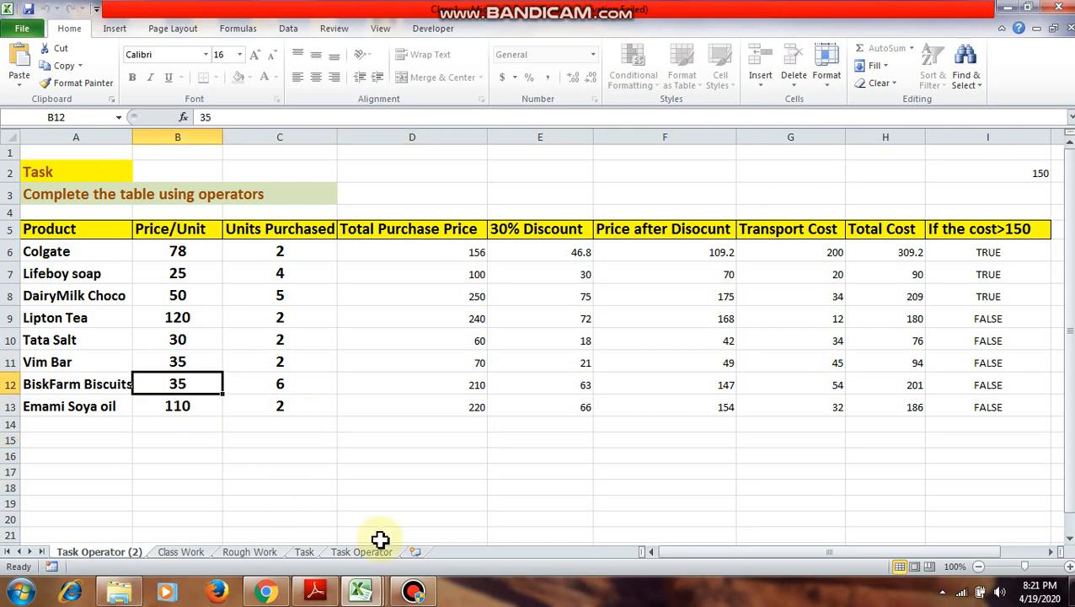
{"action": "key", "text": "Delete"}
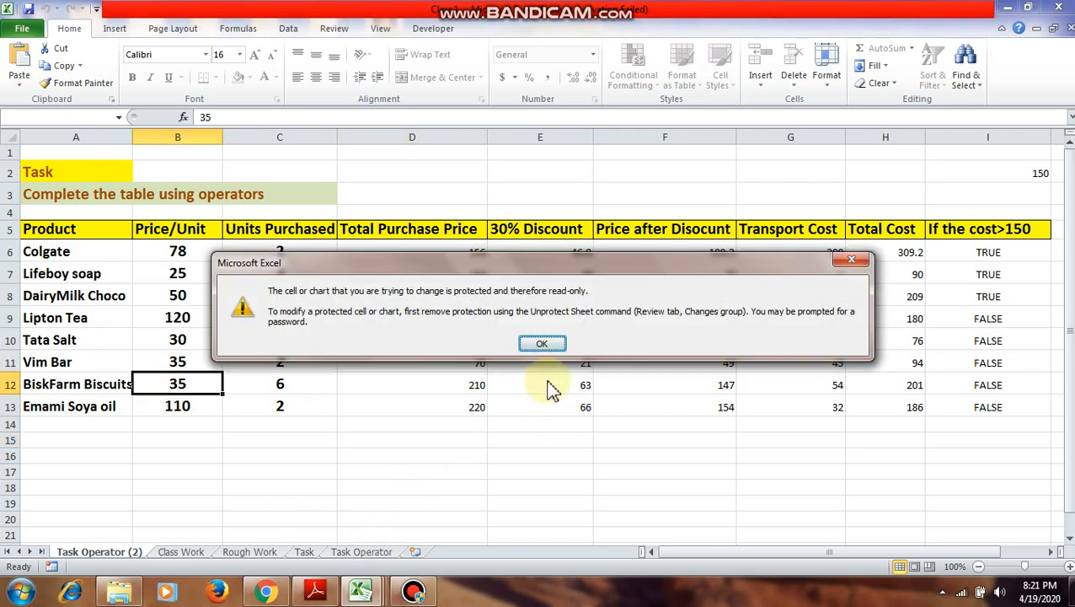
{"action": "left_click", "coordinate": [546, 344]}
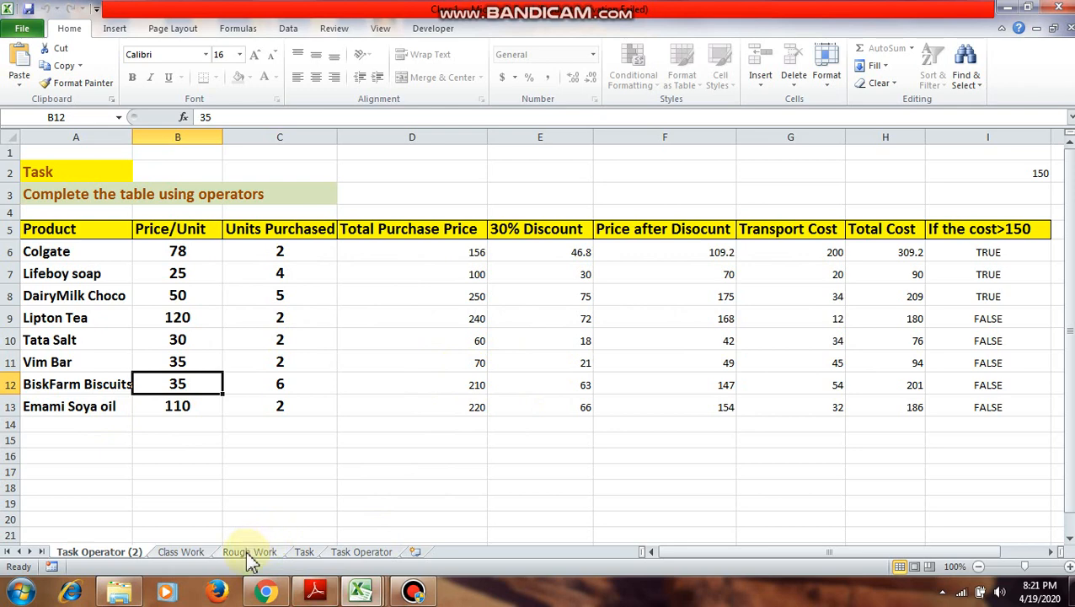
Set the tab color of the Task Operator sheet in Class 1 to Olive Green, Accent 3, Darker 50%.
{"action": "right_click", "coordinate": [357, 555]}
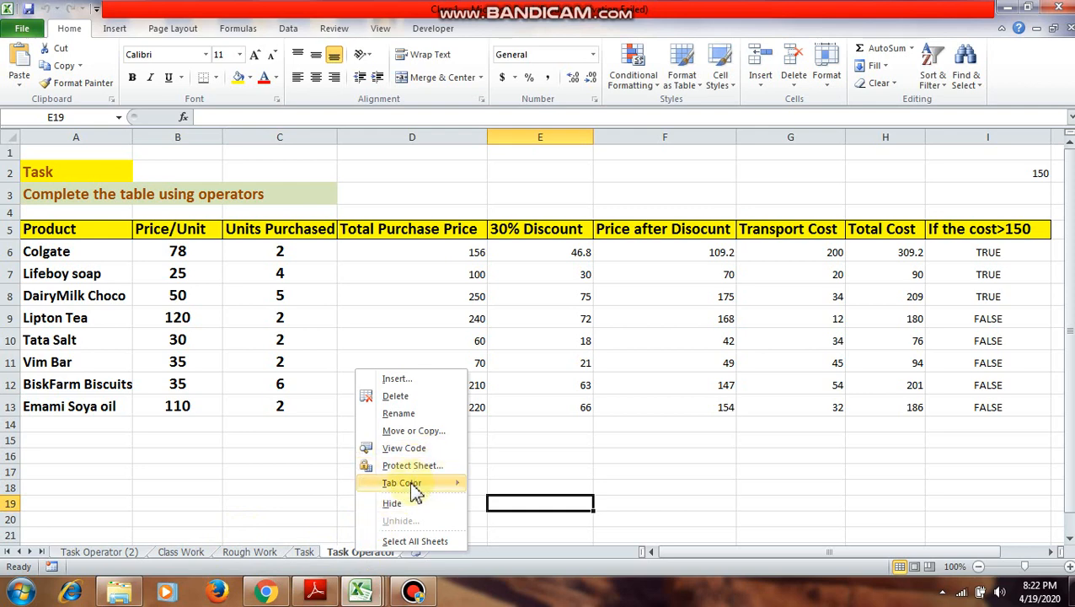
{"action": "left_click", "coordinate": [268, 516]}
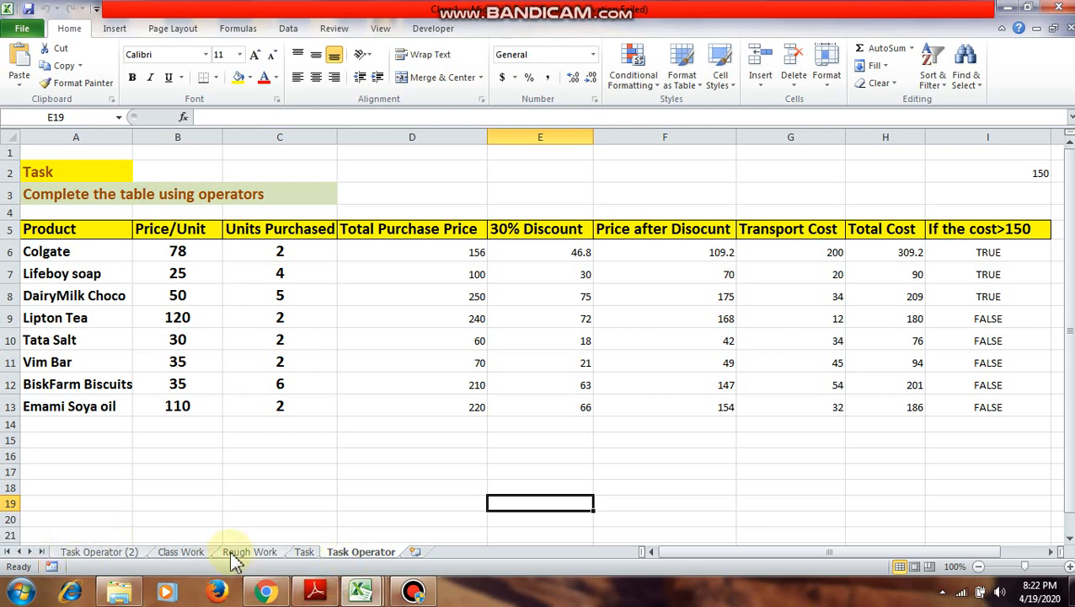
{"action": "right_click", "coordinate": [343, 560]}
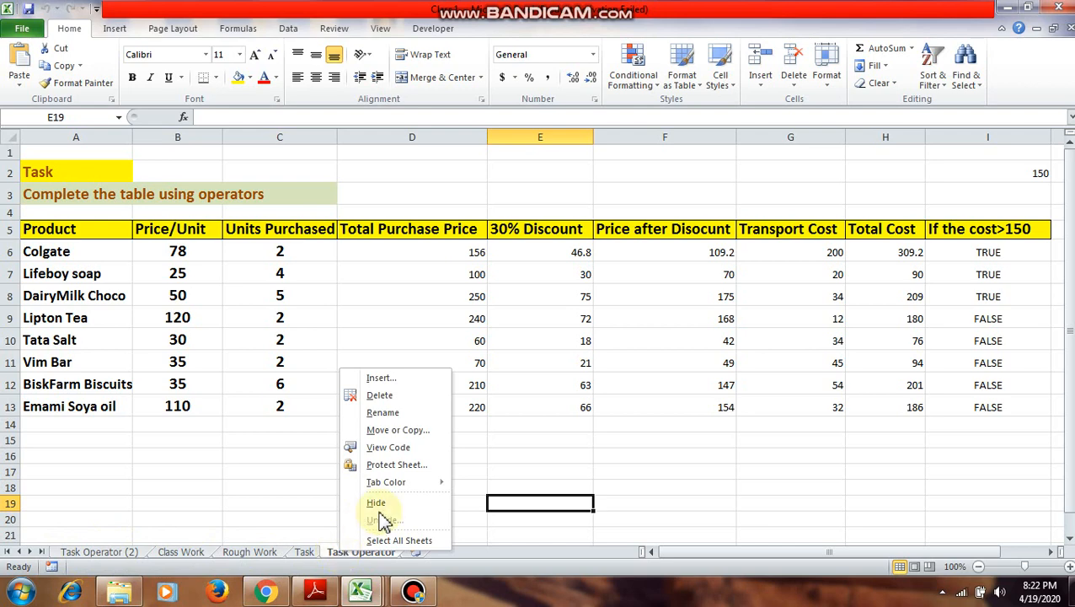
{"action": "mouse_move", "coordinate": [422, 485]}
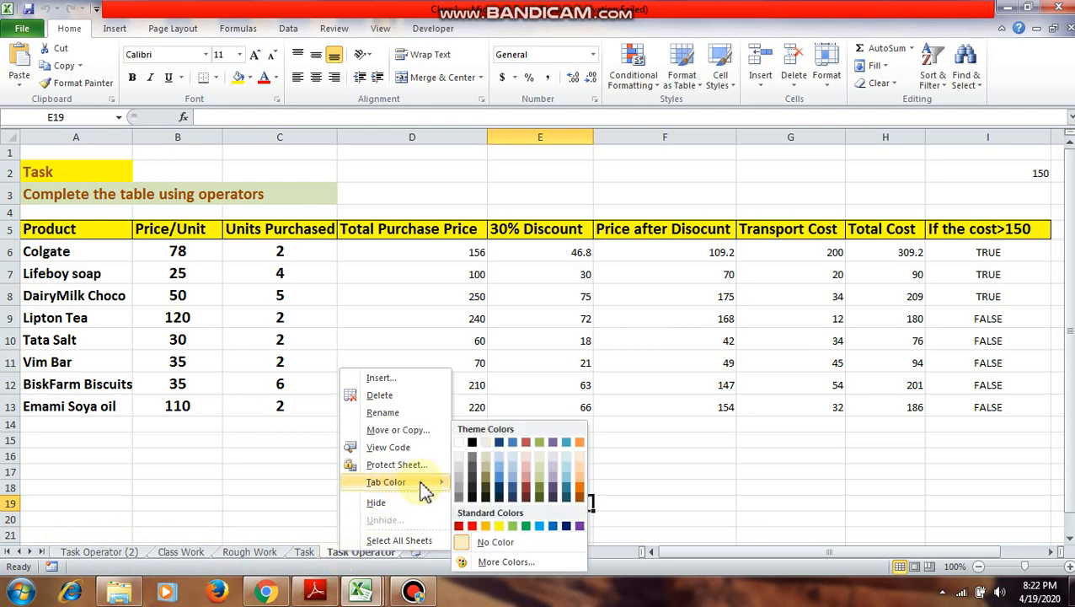
{"action": "left_click", "coordinate": [542, 496]}
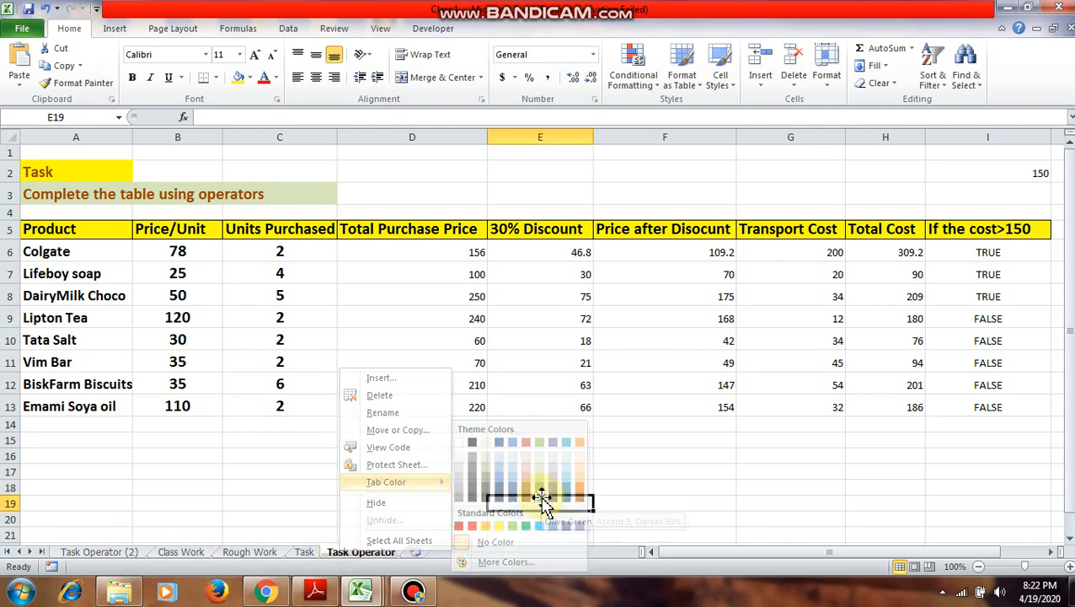
Set the tab color of the Task Operator (2) sheet to standard yellow and switch between both colored sheets to compare their tabs.
{"action": "left_click", "coordinate": [95, 552]}
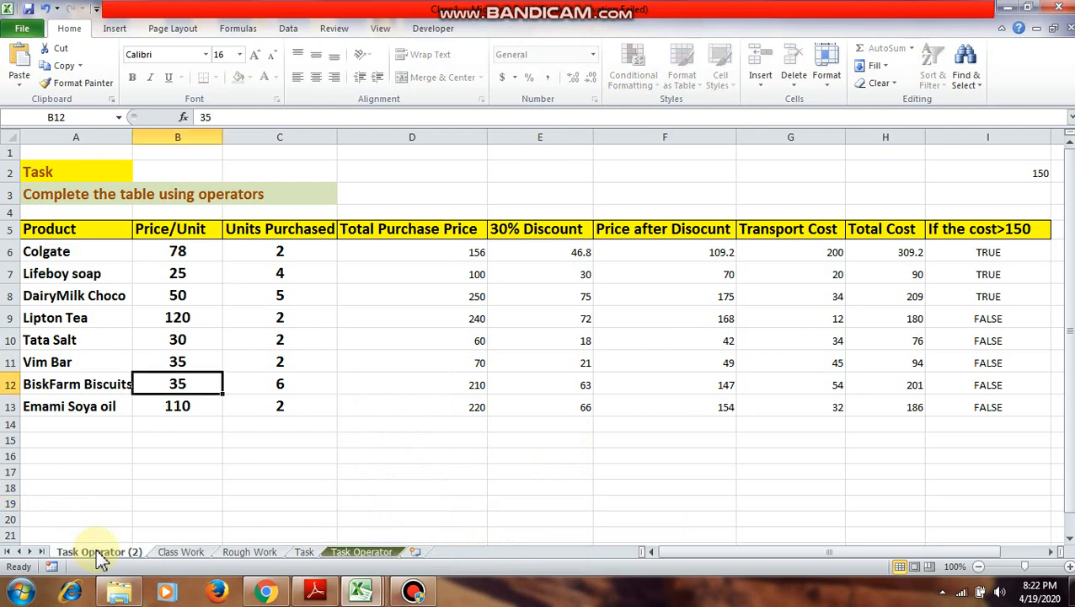
{"action": "right_click", "coordinate": [99, 558]}
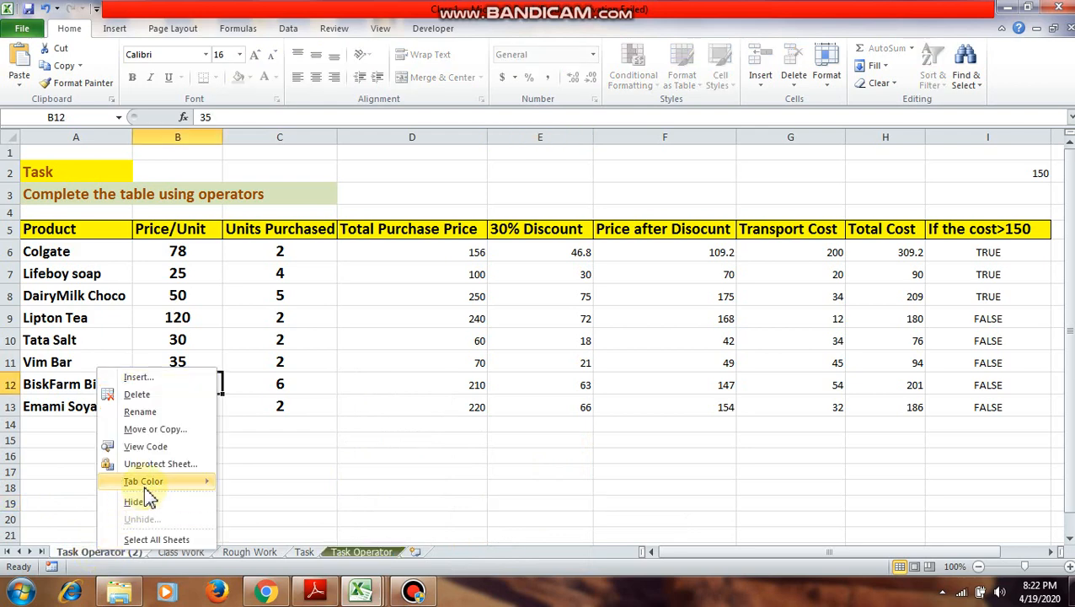
{"action": "mouse_move", "coordinate": [150, 485]}
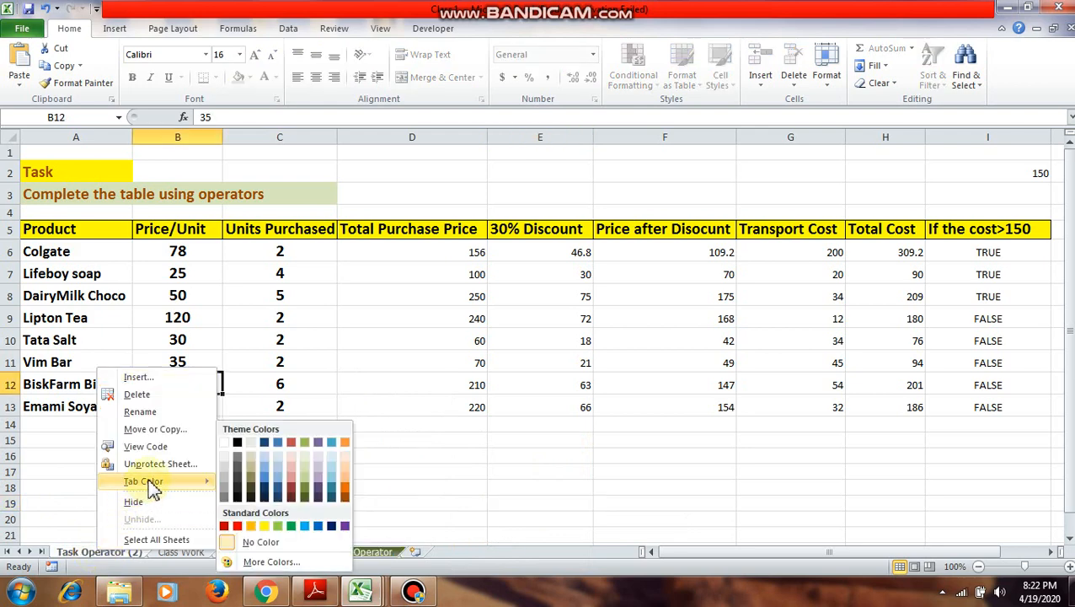
{"action": "left_click", "coordinate": [265, 527]}
{"action": "left_click", "coordinate": [362, 506]}
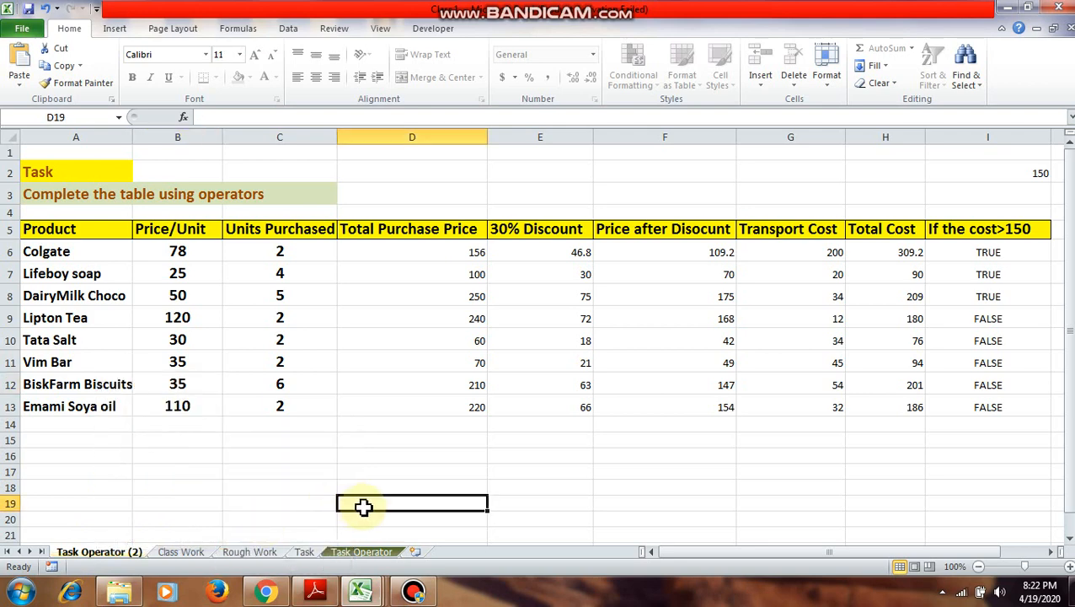
{"action": "left_click", "coordinate": [361, 551]}
{"action": "left_click", "coordinate": [123, 553]}
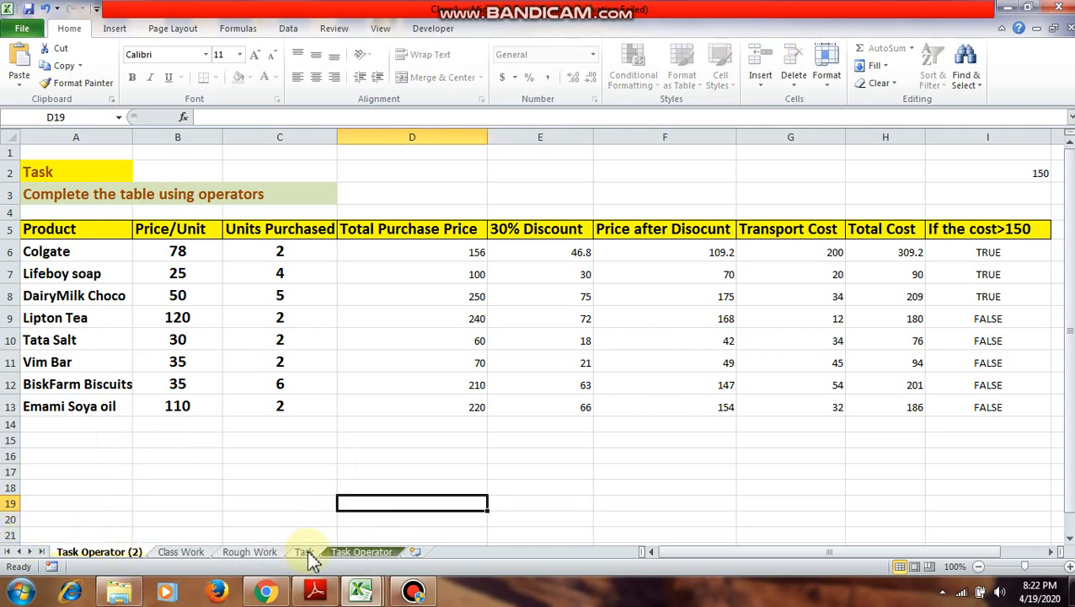
{"action": "left_click", "coordinate": [339, 552]}
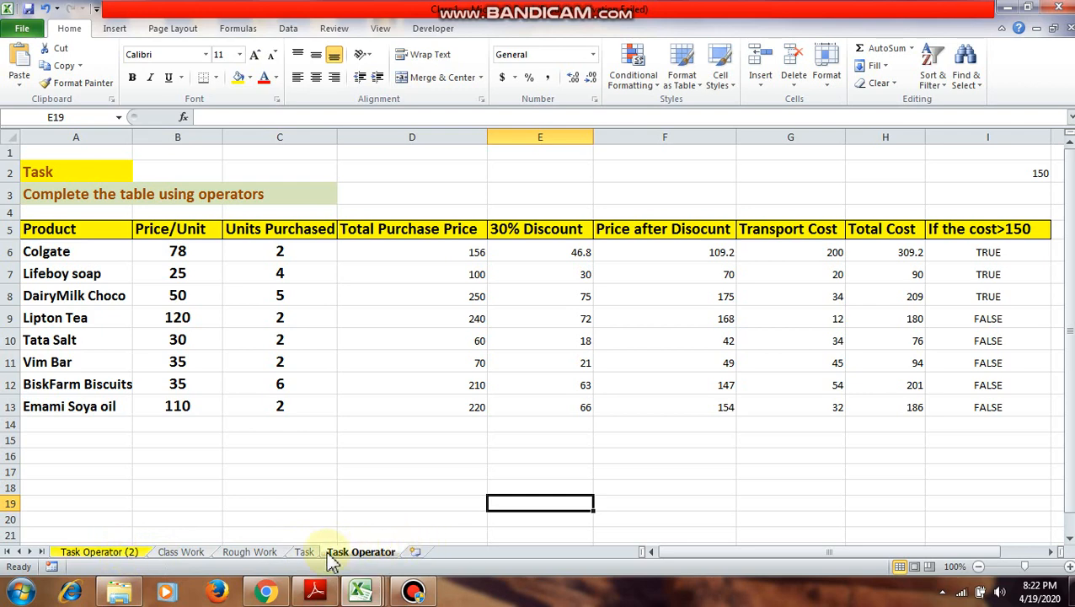
{"action": "left_click", "coordinate": [128, 555]}
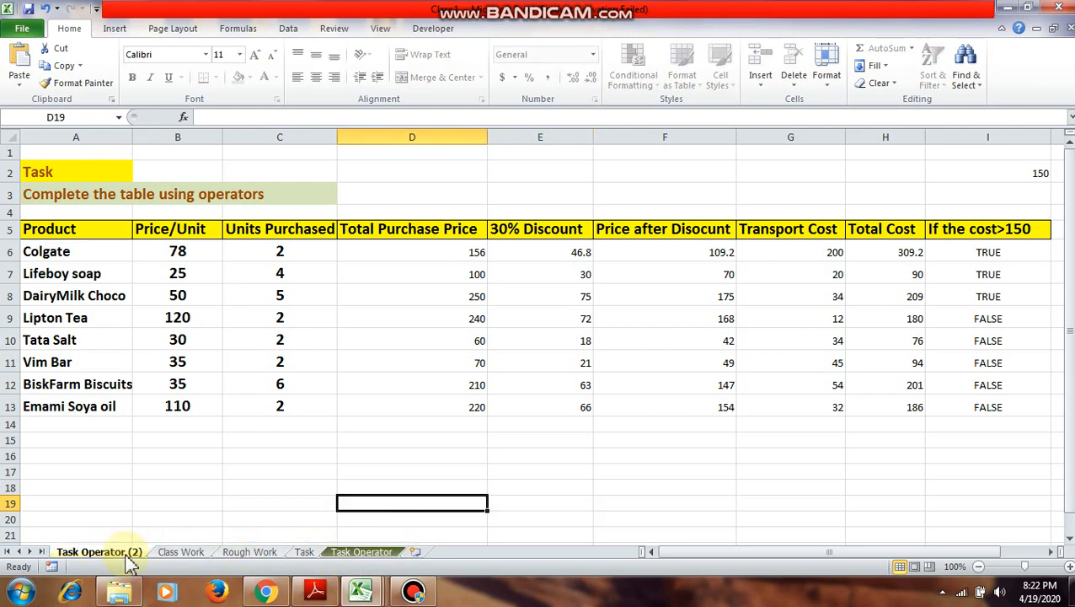
Set the tab color of the Class Work sheet to a medium blue theme color.
{"action": "left_click", "coordinate": [357, 554]}
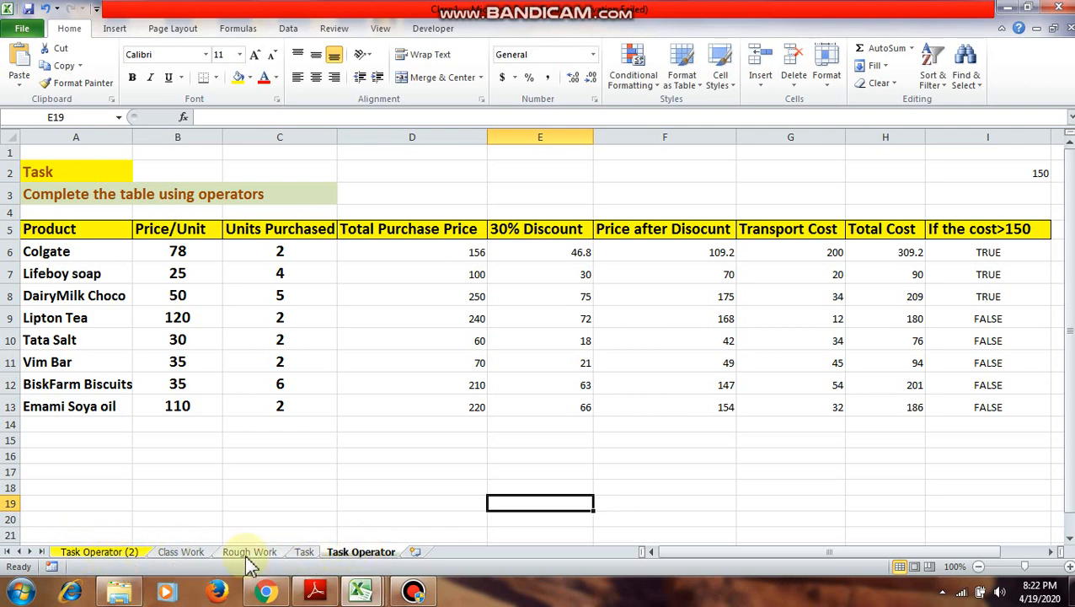
{"action": "right_click", "coordinate": [183, 555]}
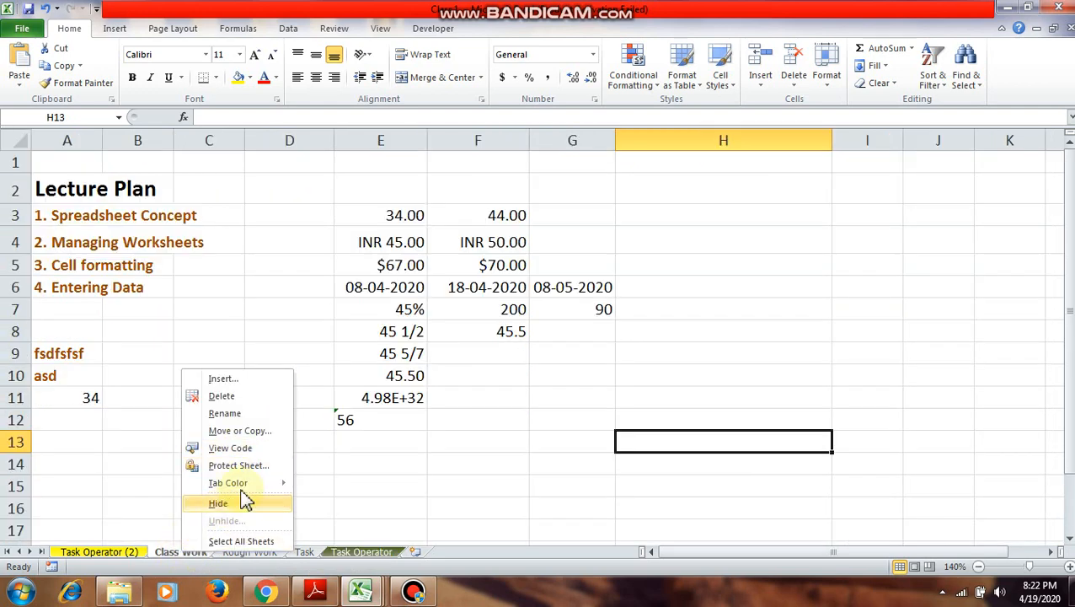
{"action": "mouse_move", "coordinate": [253, 487]}
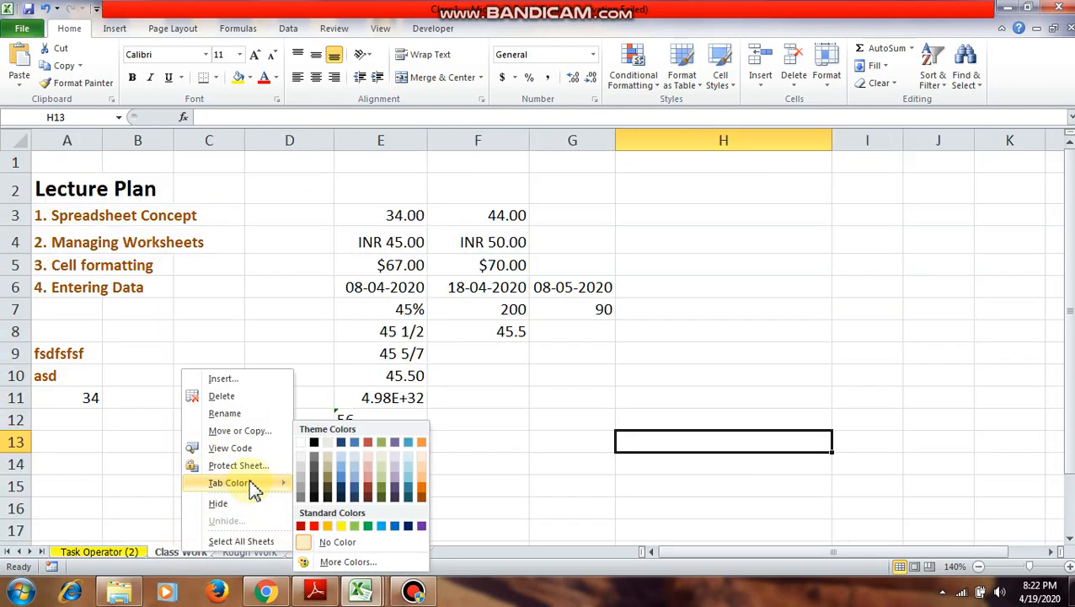
{"action": "left_click", "coordinate": [341, 477]}
Set the tab color of the Rough Work sheet to a darker orange theme color.
{"action": "left_click", "coordinate": [237, 553]}
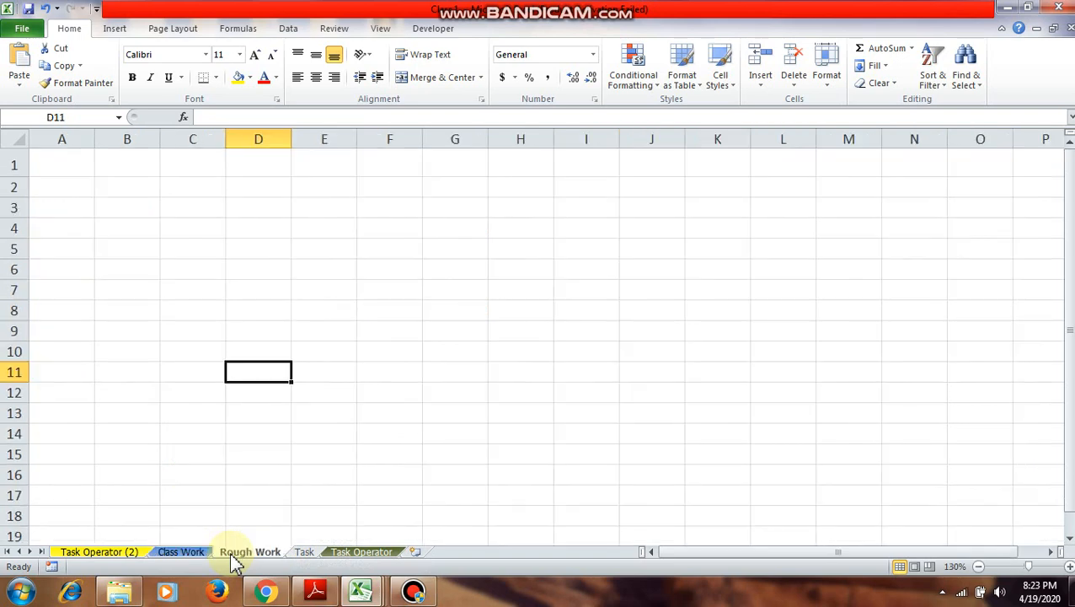
{"action": "right_click", "coordinate": [240, 554]}
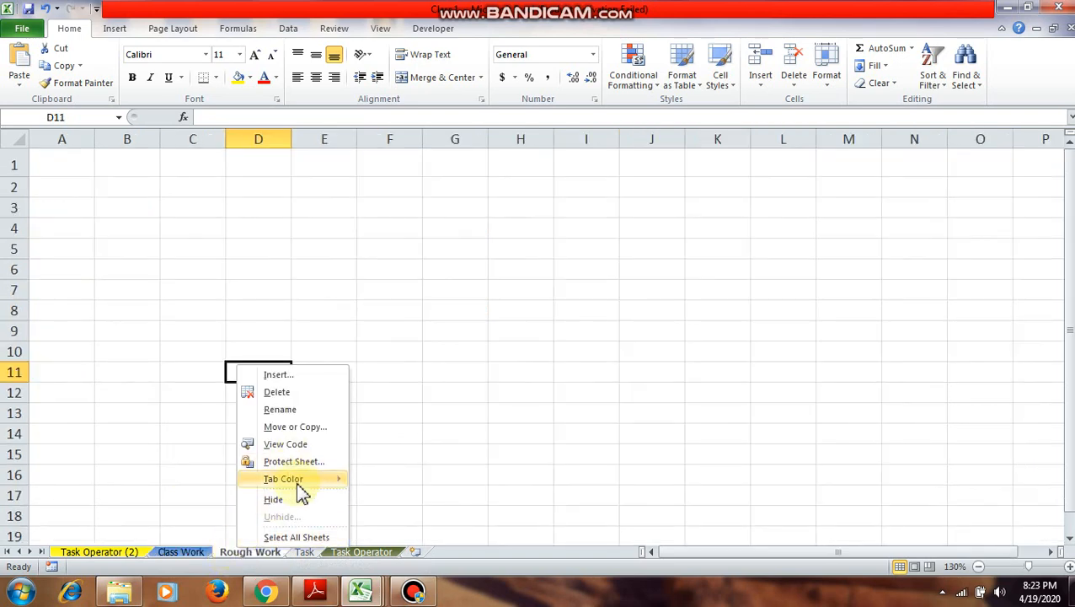
{"action": "mouse_move", "coordinate": [309, 487]}
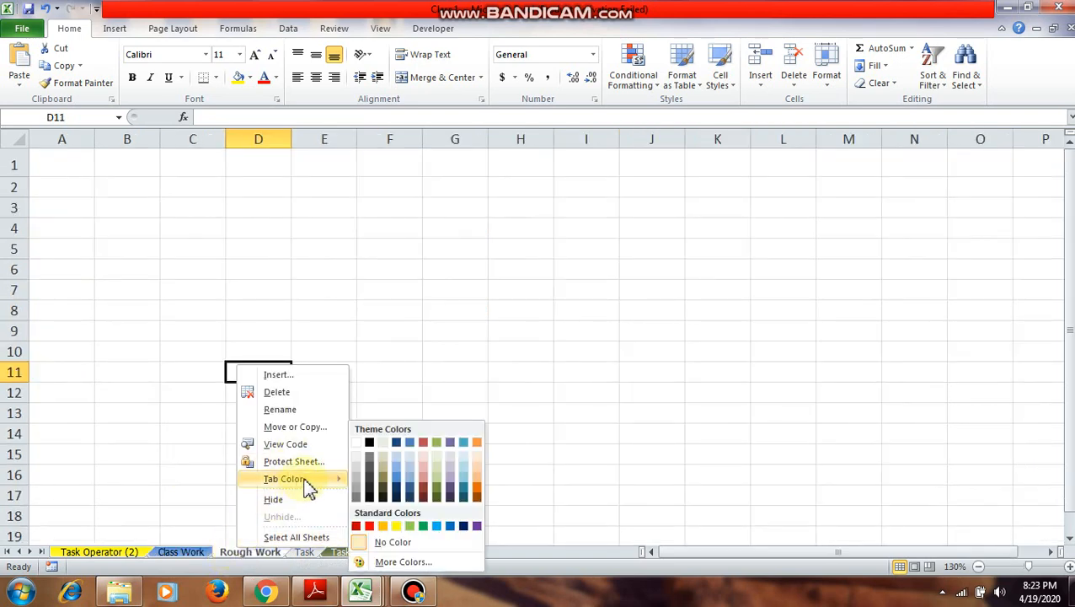
{"action": "left_click", "coordinate": [478, 486]}
Set the tab color of the Task sheet to standard red and view the Task Operator (2) sheet to compare the tabs.
{"action": "left_click", "coordinate": [308, 554]}
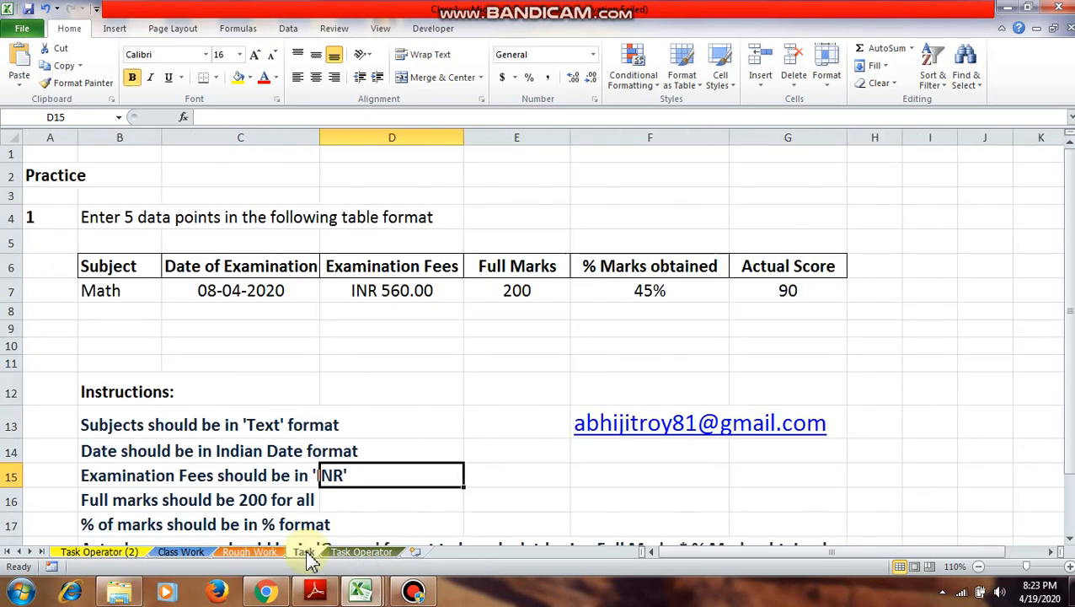
{"action": "right_click", "coordinate": [305, 552]}
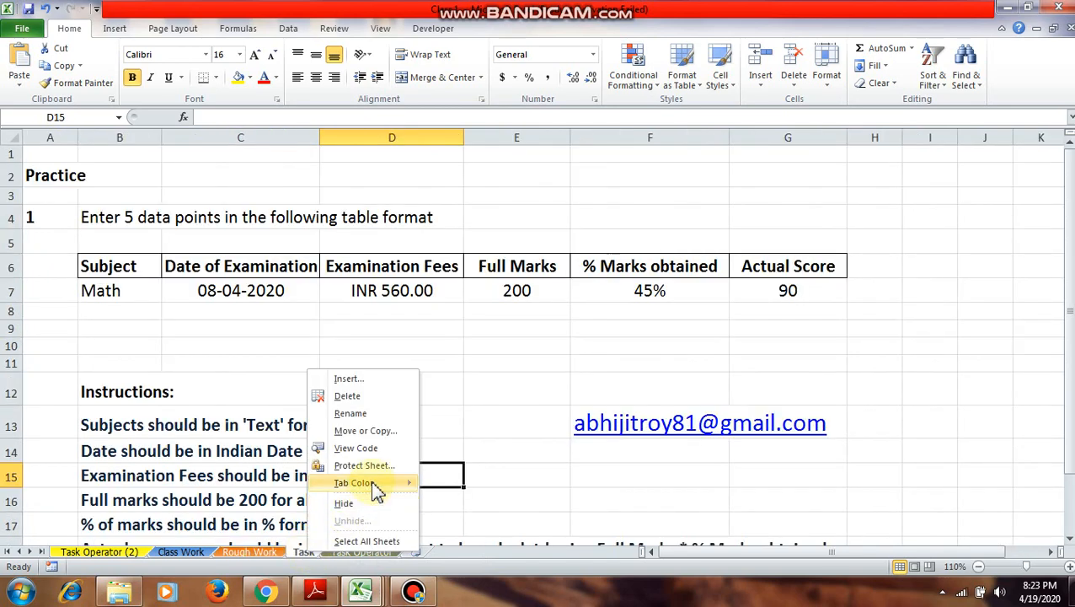
{"action": "mouse_move", "coordinate": [371, 483]}
{"action": "left_click", "coordinate": [439, 528]}
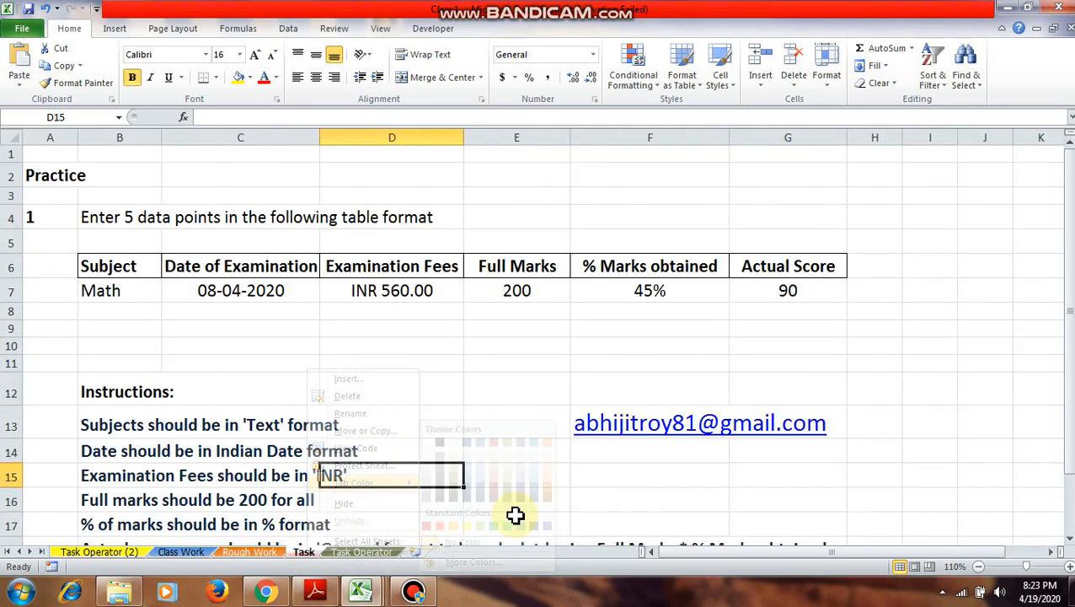
{"action": "left_click", "coordinate": [575, 513]}
{"action": "left_click", "coordinate": [80, 553]}
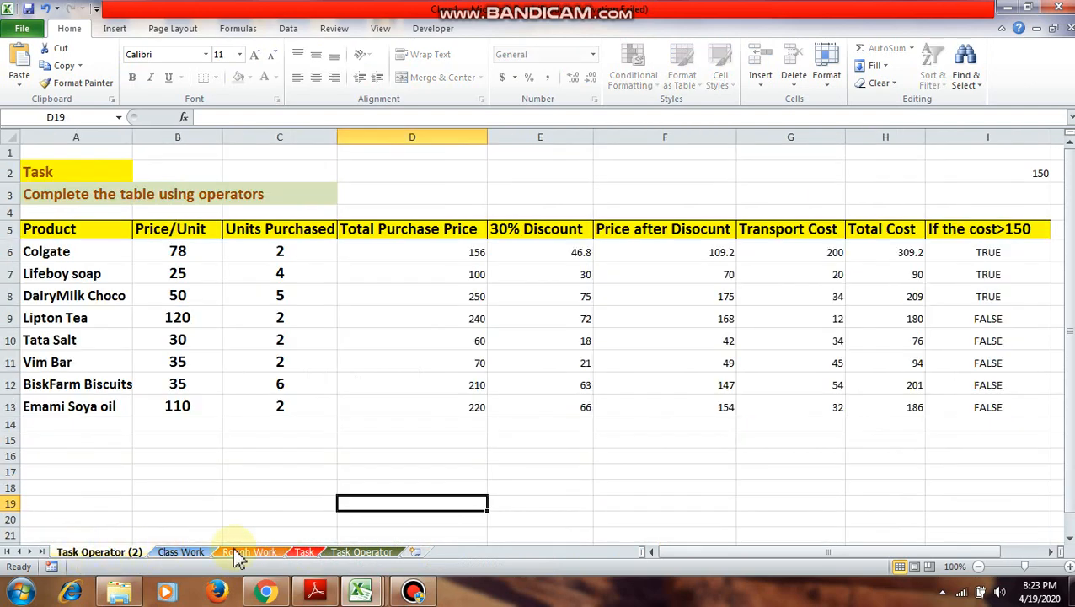
Hide the Task Operator sheet in the workbook.
{"action": "right_click", "coordinate": [344, 554]}
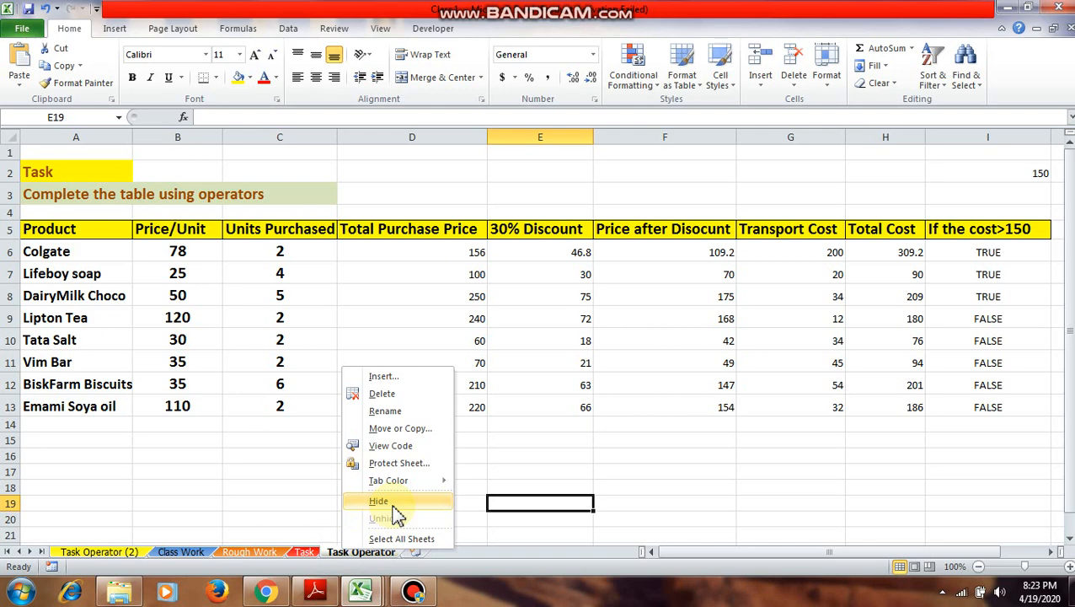
{"action": "right_click", "coordinate": [335, 552]}
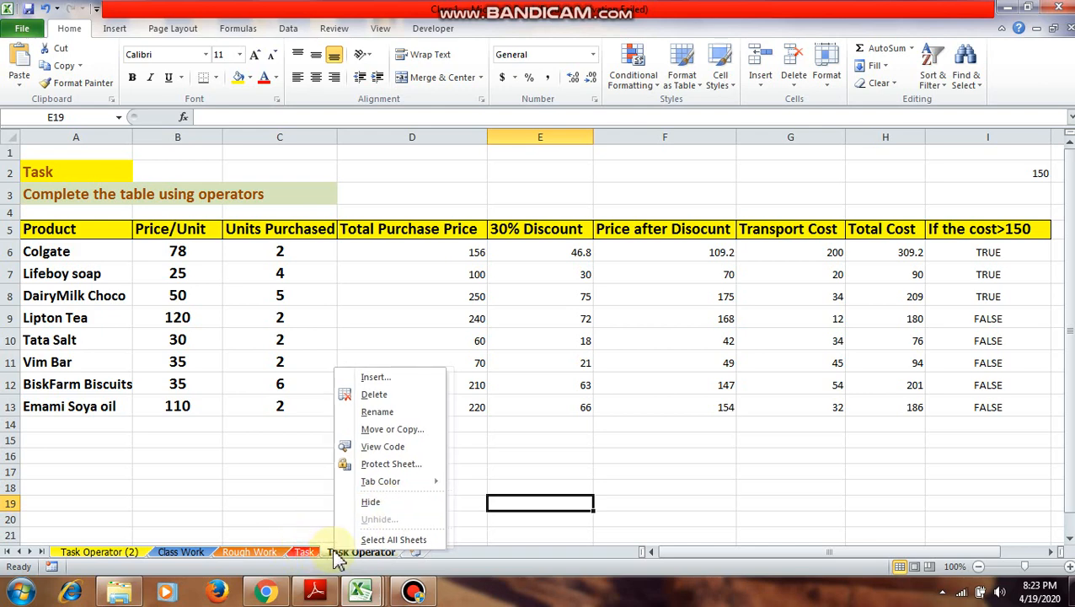
{"action": "left_click", "coordinate": [371, 503]}
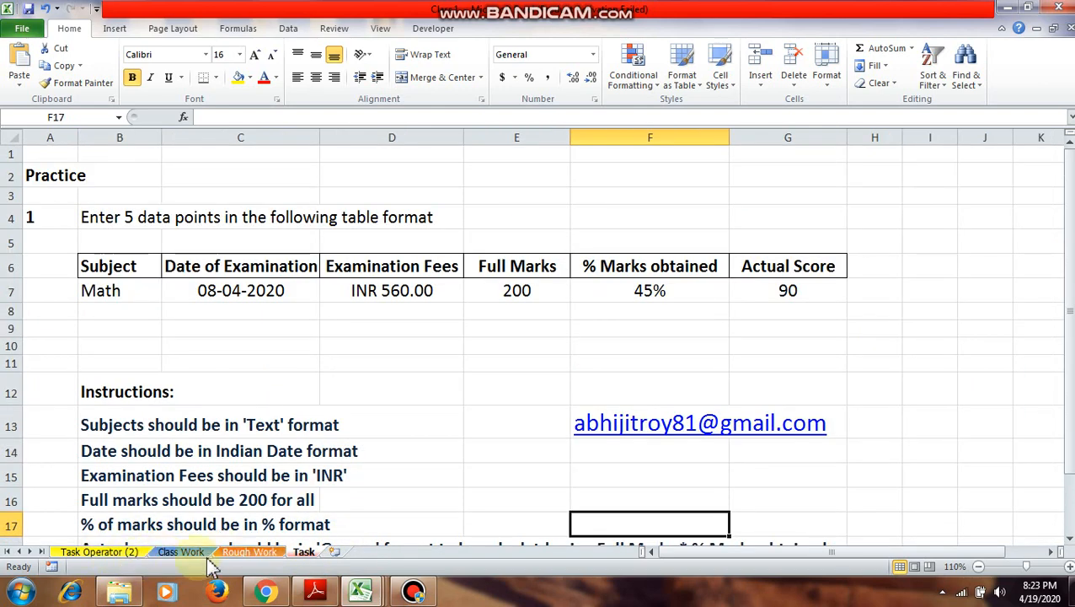
Unhide the Task Operator sheet.
{"action": "right_click", "coordinate": [178, 553]}
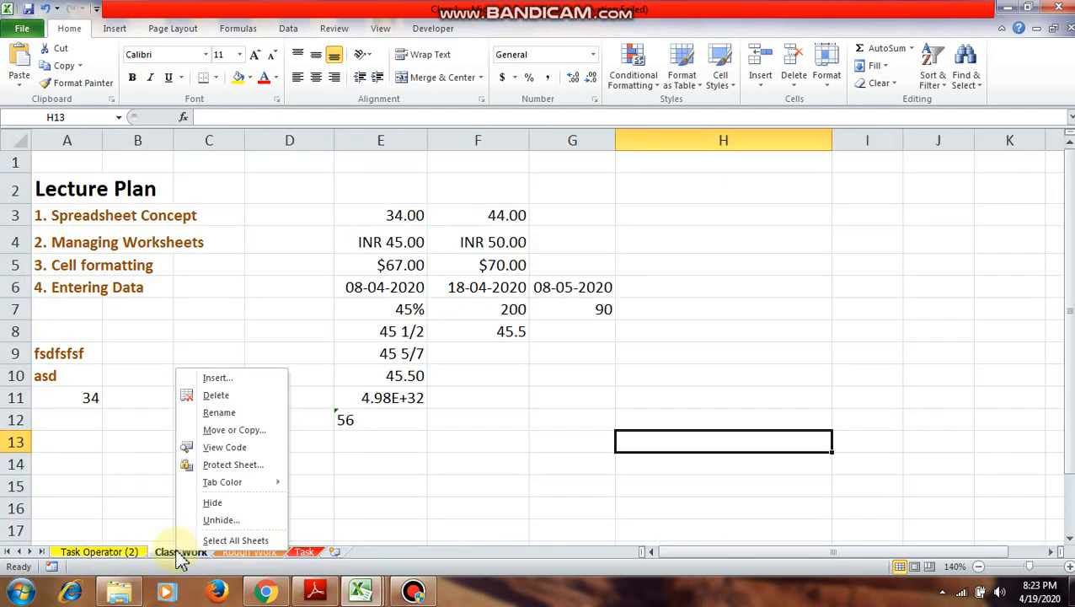
{"action": "left_click", "coordinate": [217, 523]}
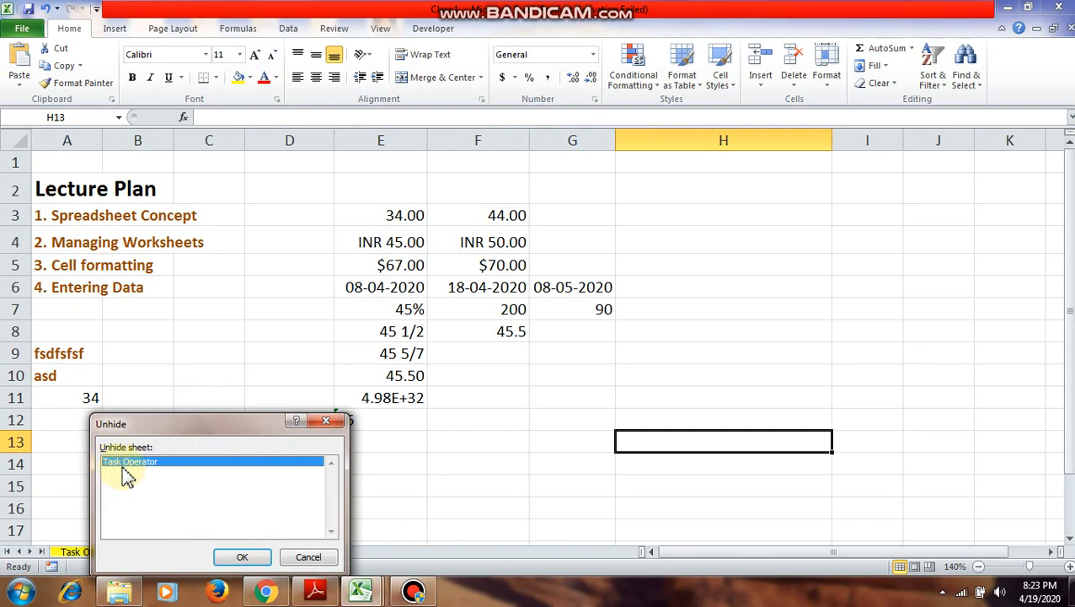
{"action": "left_click", "coordinate": [247, 558]}
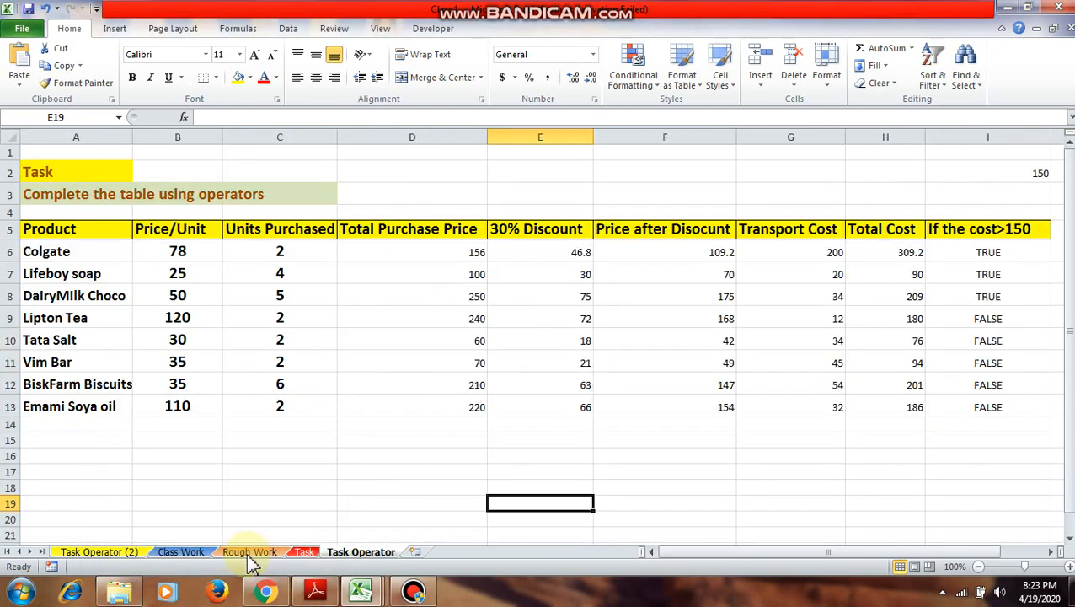
Select all sheets of the workbook as a group and select an empty cell below the product table.
{"action": "right_click", "coordinate": [353, 558]}
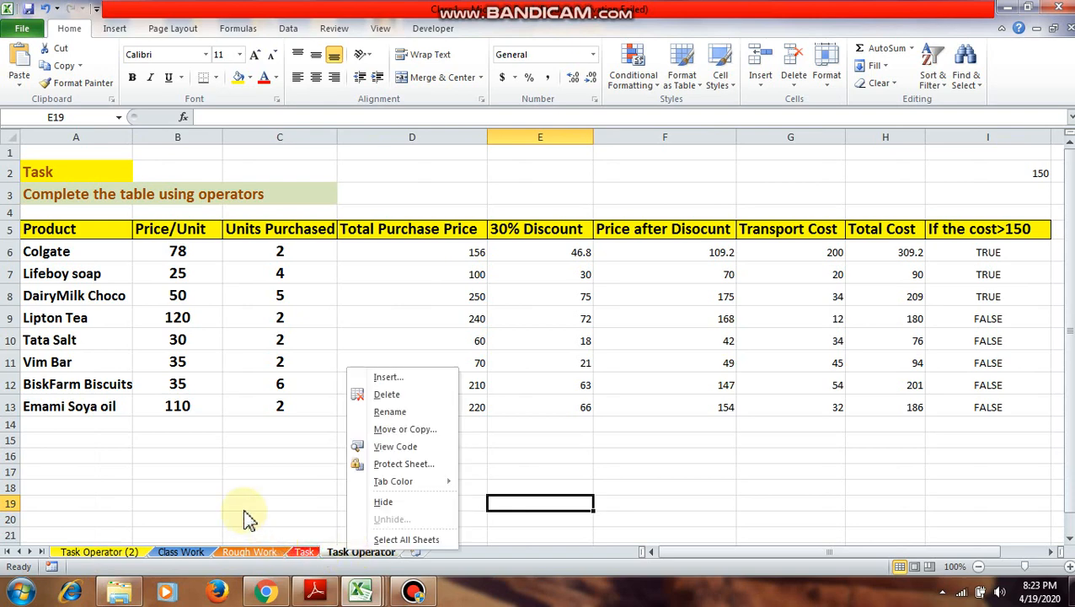
{"action": "left_click", "coordinate": [283, 504]}
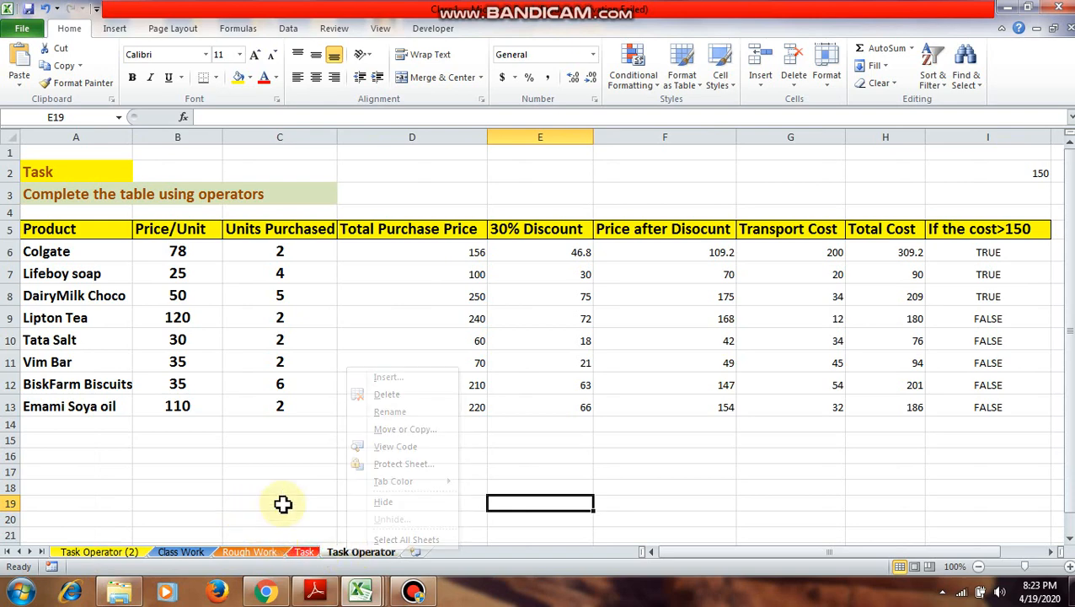
{"action": "right_click", "coordinate": [357, 557]}
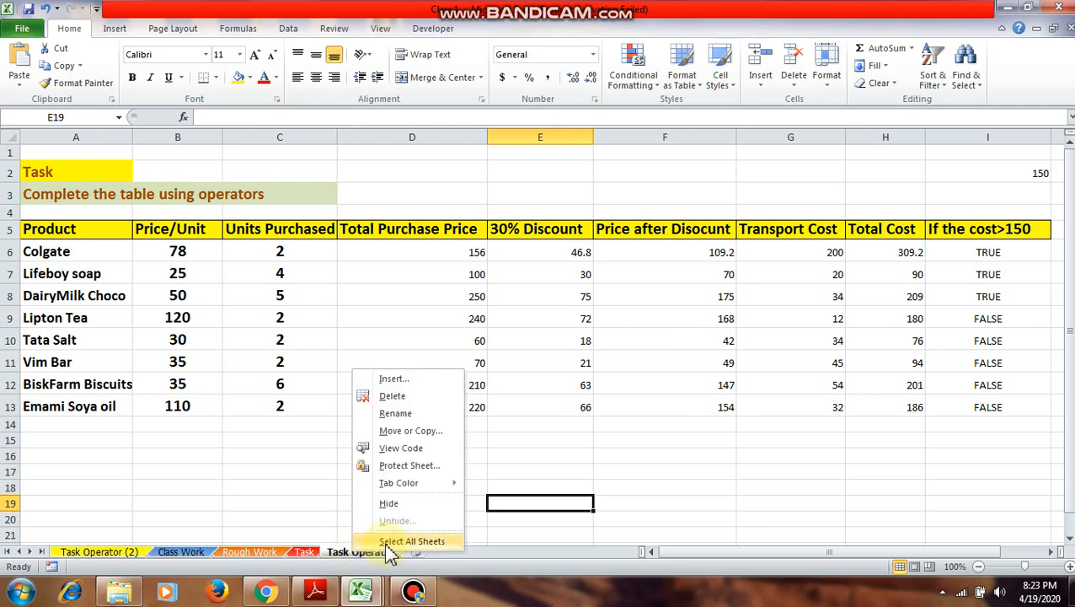
{"action": "left_click", "coordinate": [389, 542]}
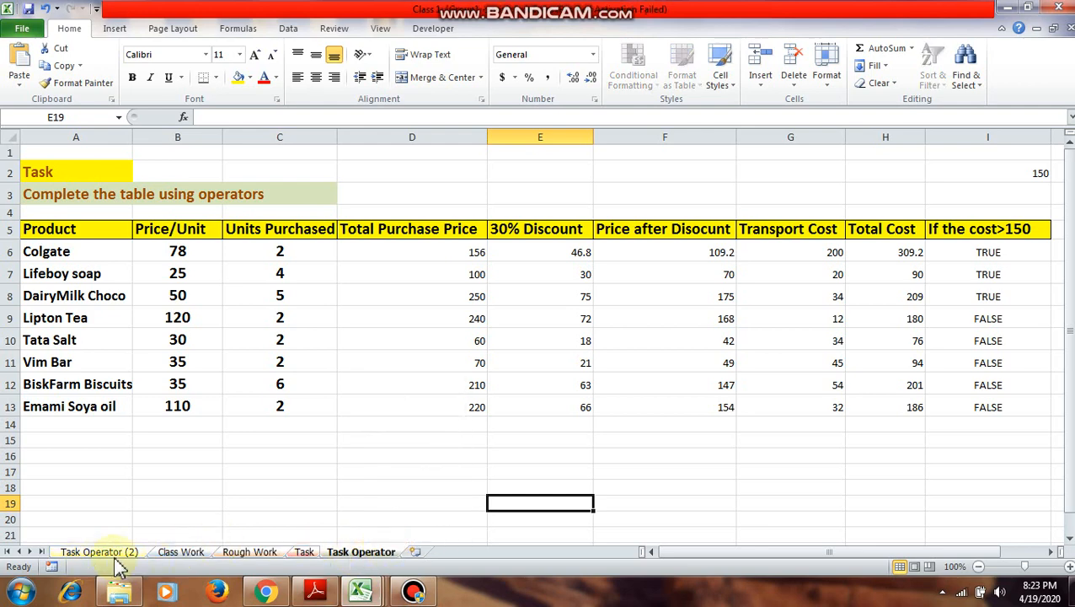
{"action": "left_click", "coordinate": [281, 504]}
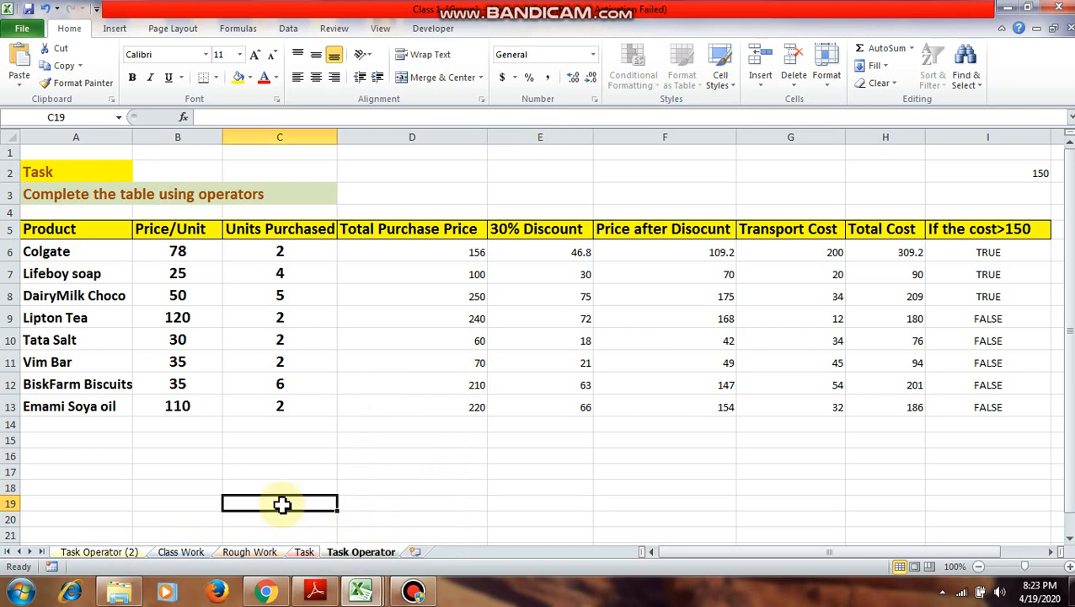
{"action": "left_click", "coordinate": [379, 493]}
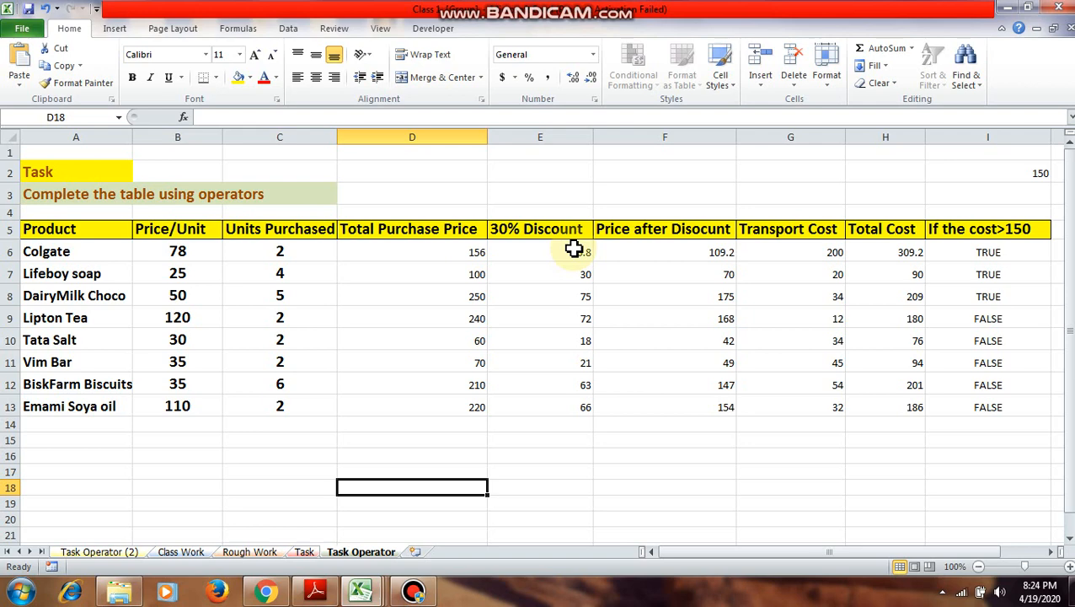
{"action": "right_click", "coordinate": [360, 553]}
{"action": "left_click", "coordinate": [413, 590]}
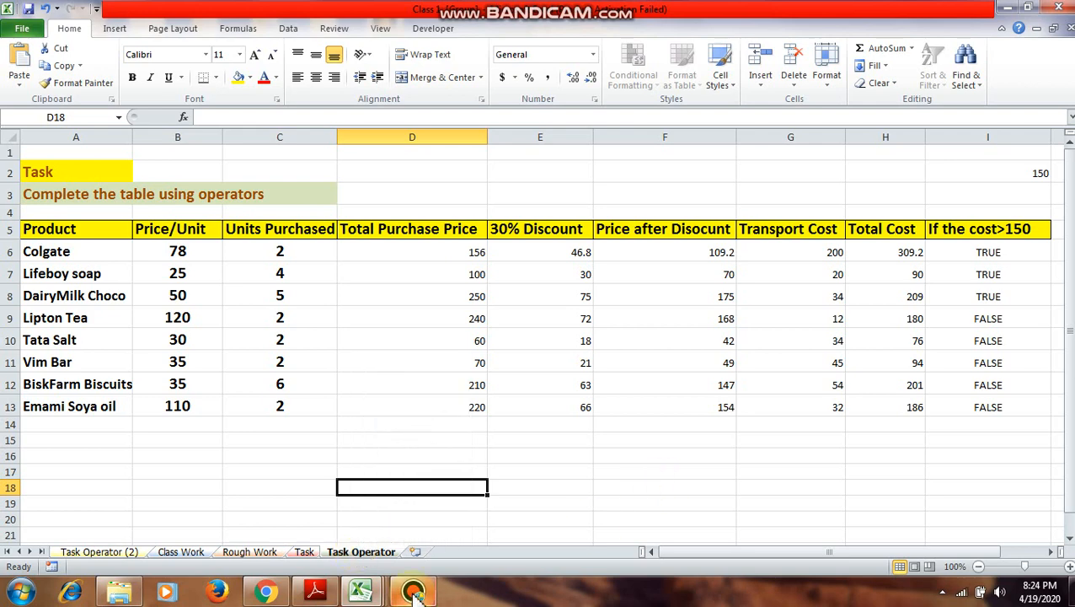